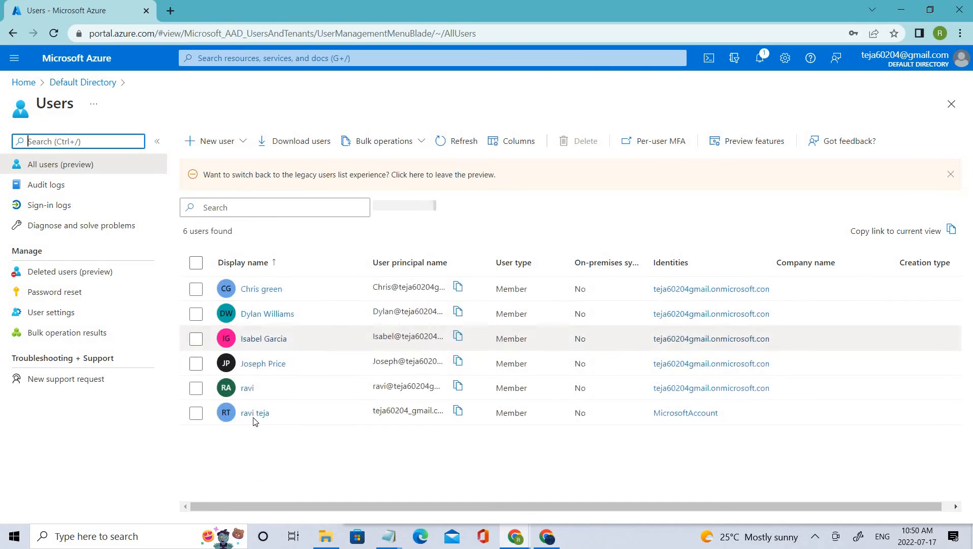
Open the assigned roles page of the first user in the directory's user list
left_click(237, 292)
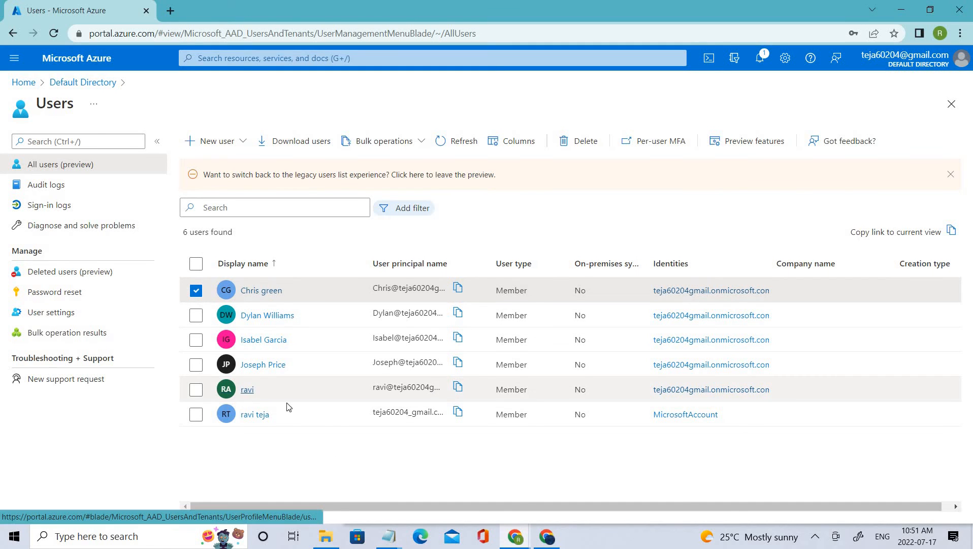
left_click(261, 291)
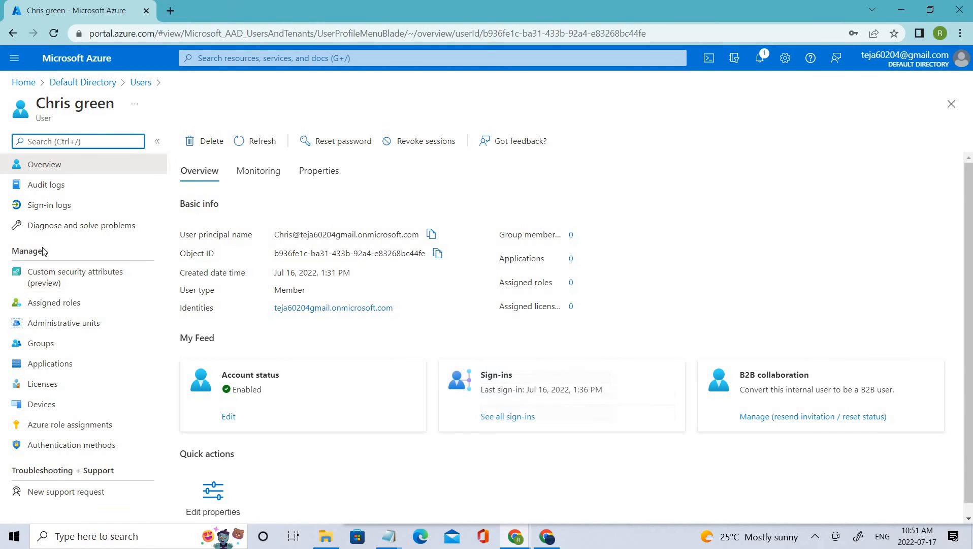
double_click(13, 250)
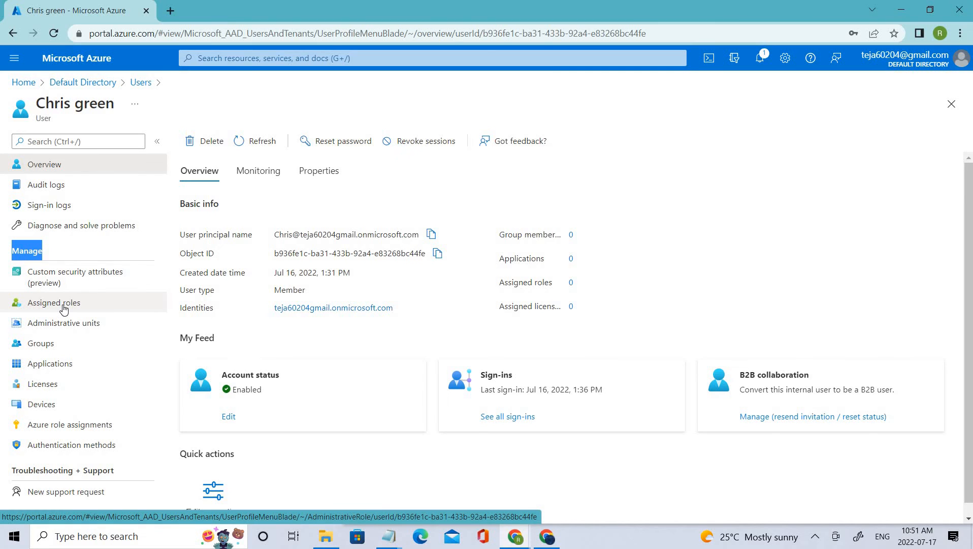
left_click(63, 304)
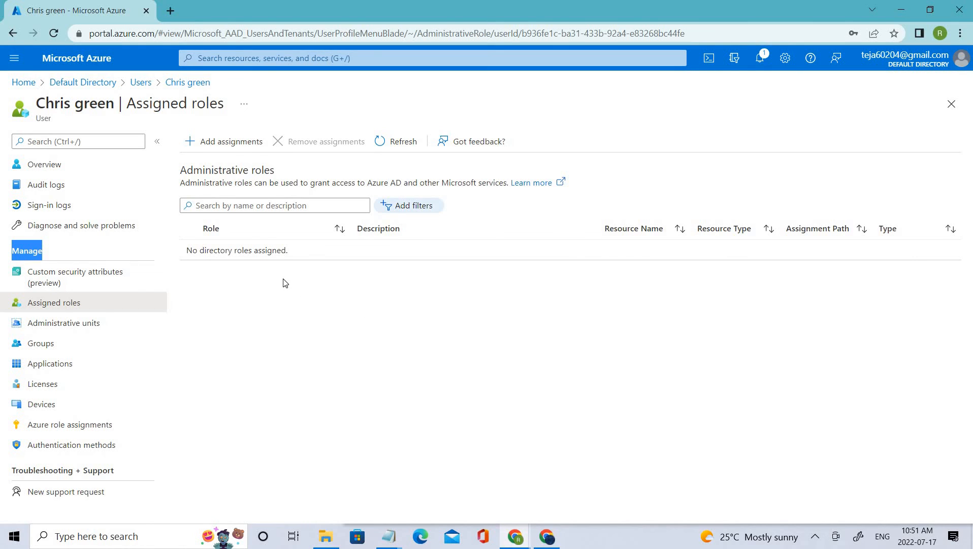
Begin adding a role assignment for this user and select the Application administrator directory role
left_click(215, 146)
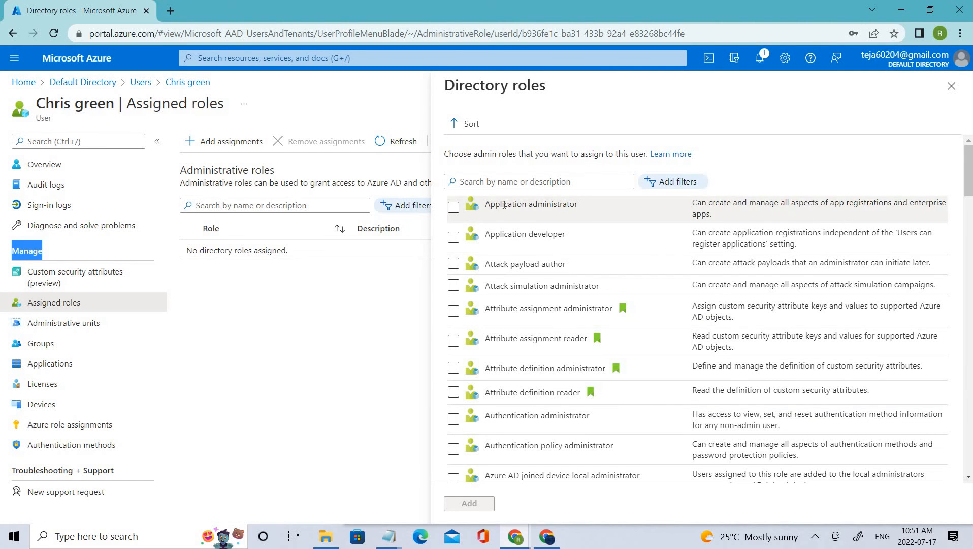
left_click_drag(559, 219, 489, 233)
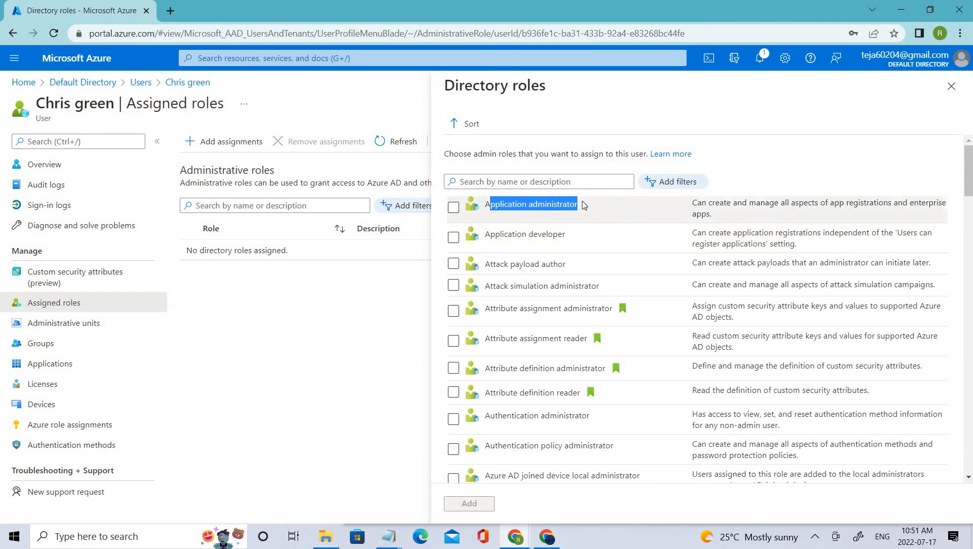
left_click(572, 209)
triple_click(505, 210)
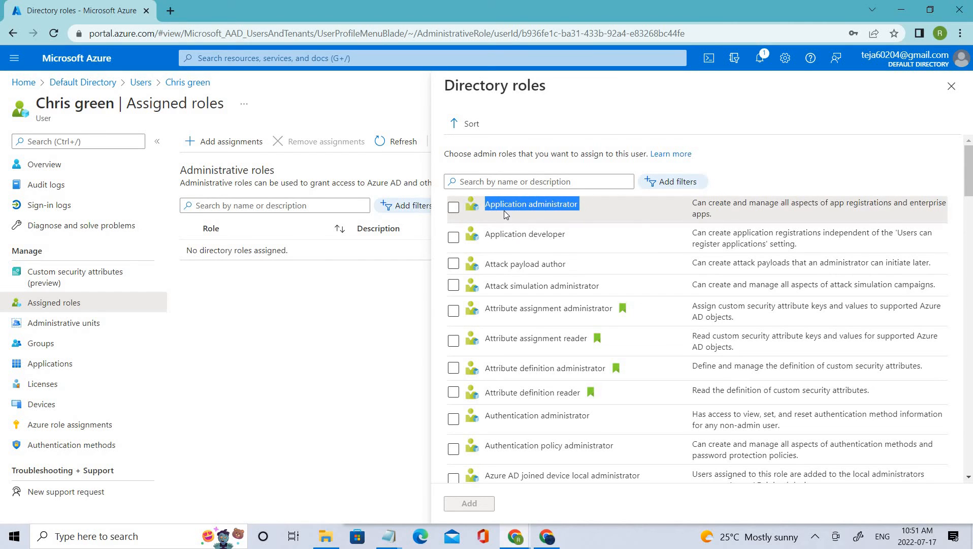
left_click(504, 211)
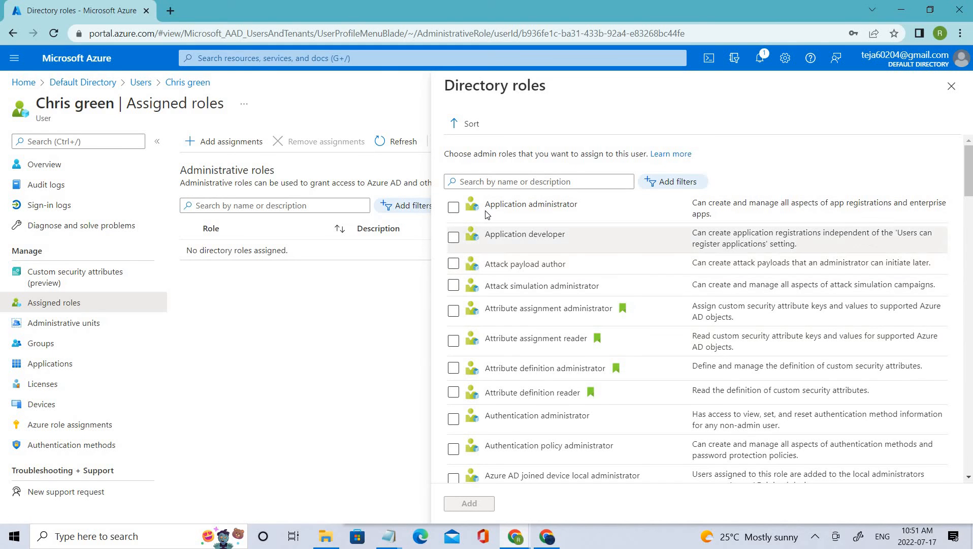
left_click_drag(486, 204, 560, 206)
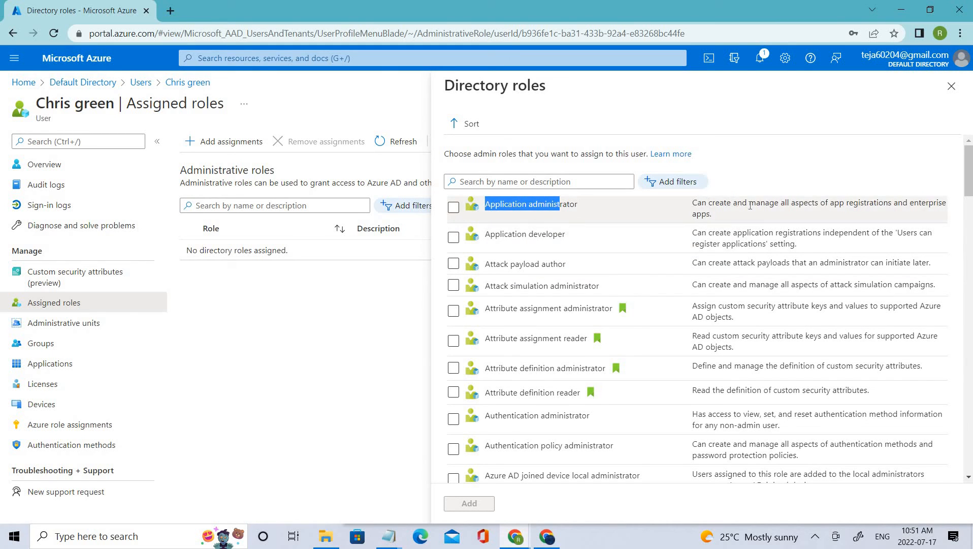
left_click_drag(693, 203, 787, 217)
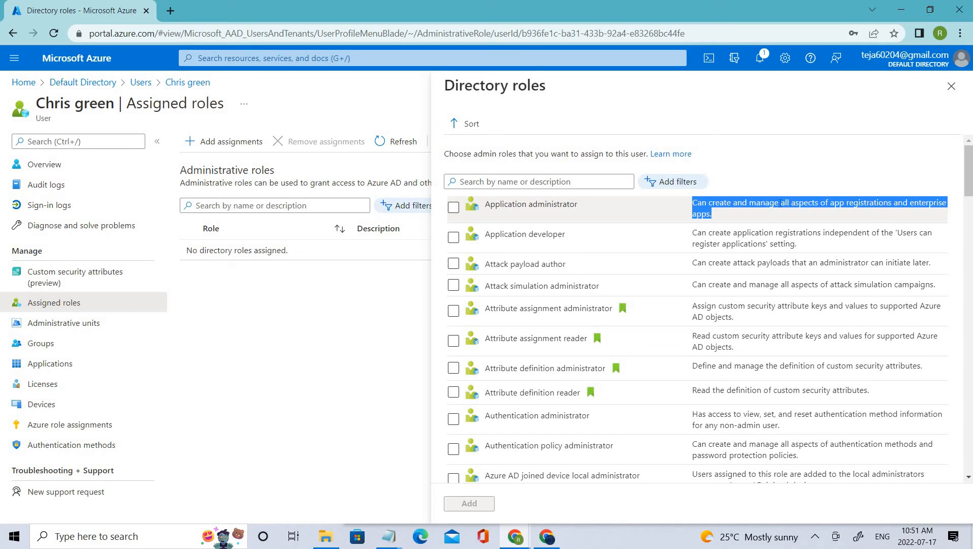
left_click_drag(718, 215, 691, 202)
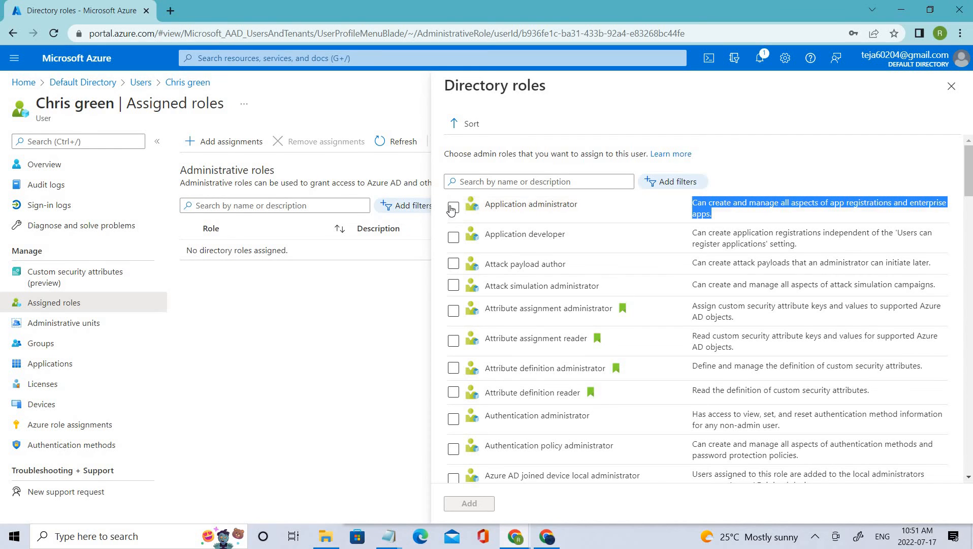
left_click(452, 209)
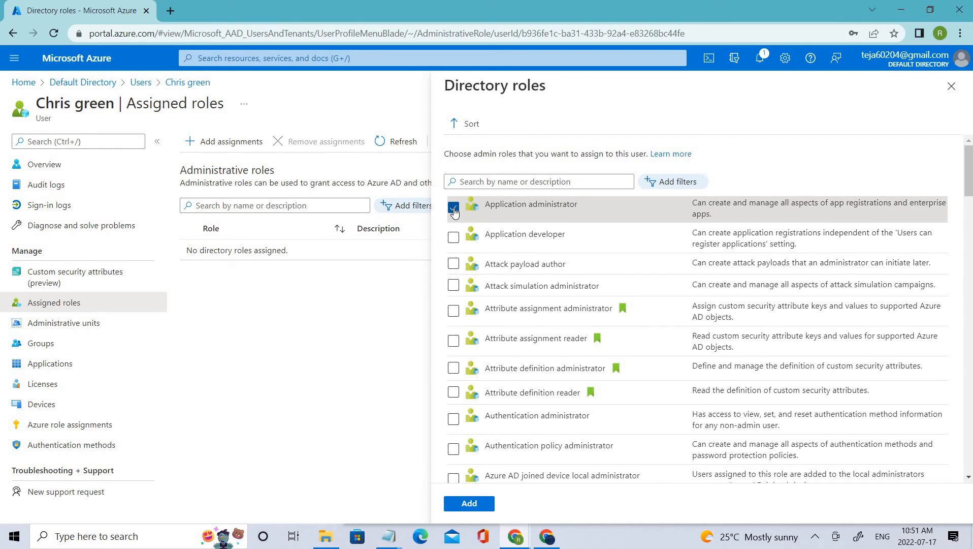
Examine the other available directory roles and their descriptions, including Application developer and Attack payload author
left_click_drag(576, 238, 485, 263)
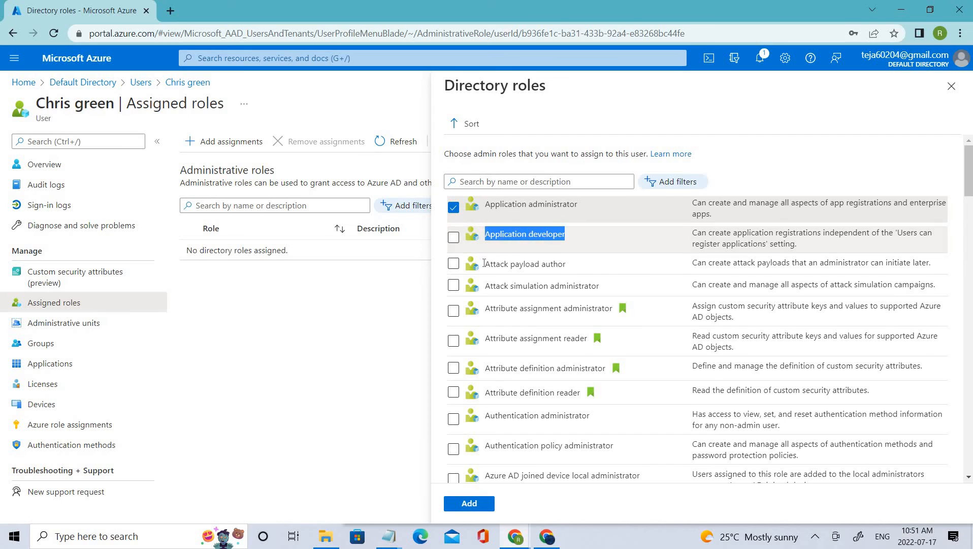
left_click(588, 245)
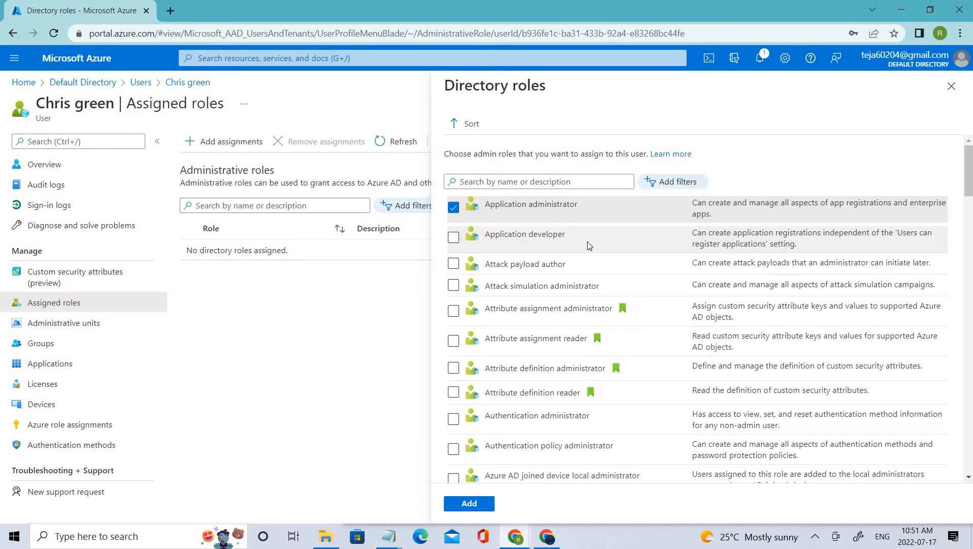
triple_click(488, 235)
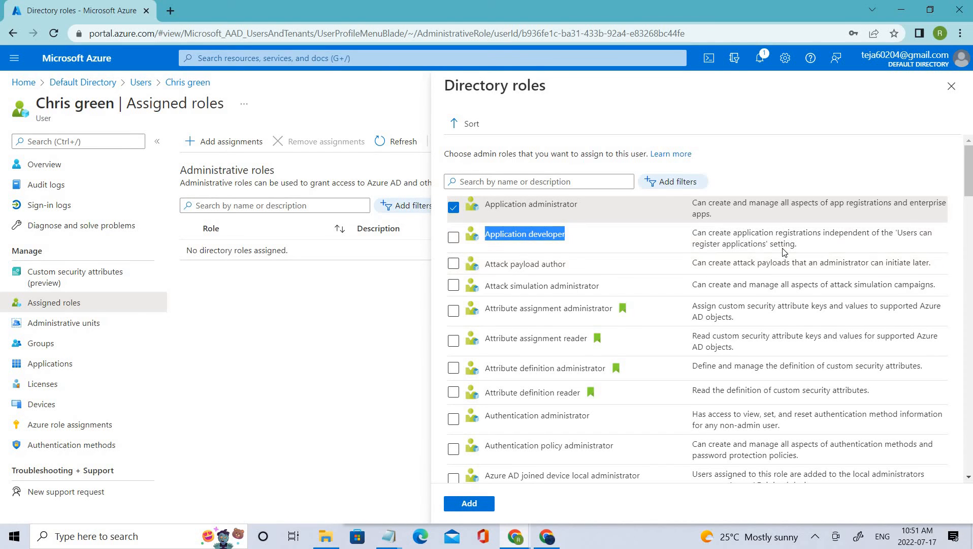
left_click_drag(692, 234, 801, 248)
left_click_drag(932, 264, 692, 261)
scroll(754, 371, "down", 10)
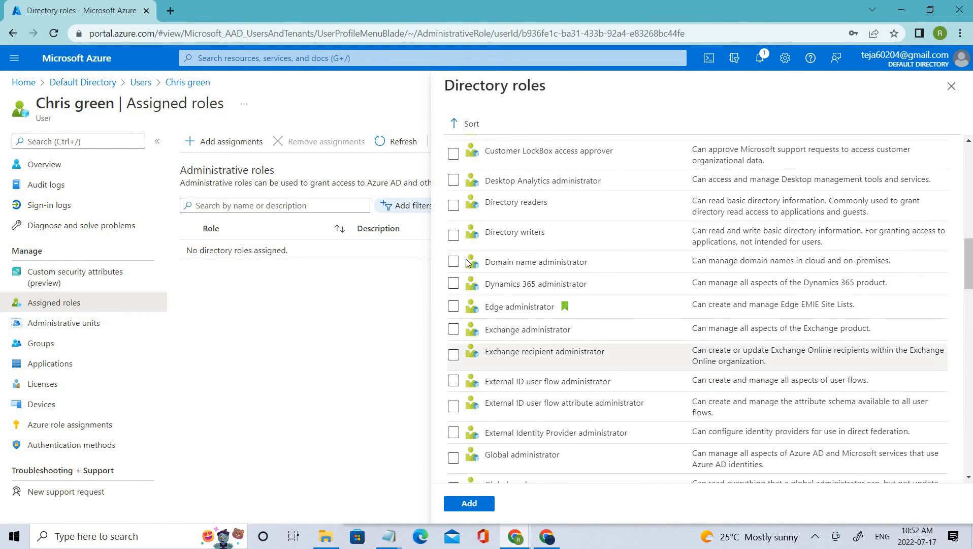
scroll(510, 346, "up", 6)
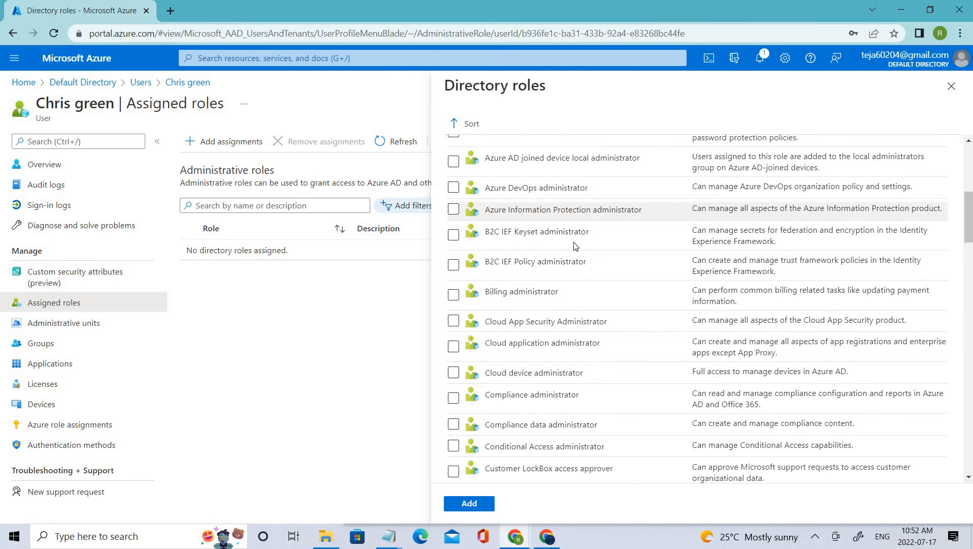
scroll(577, 244, "up", 6)
scroll(486, 207, "up", 1)
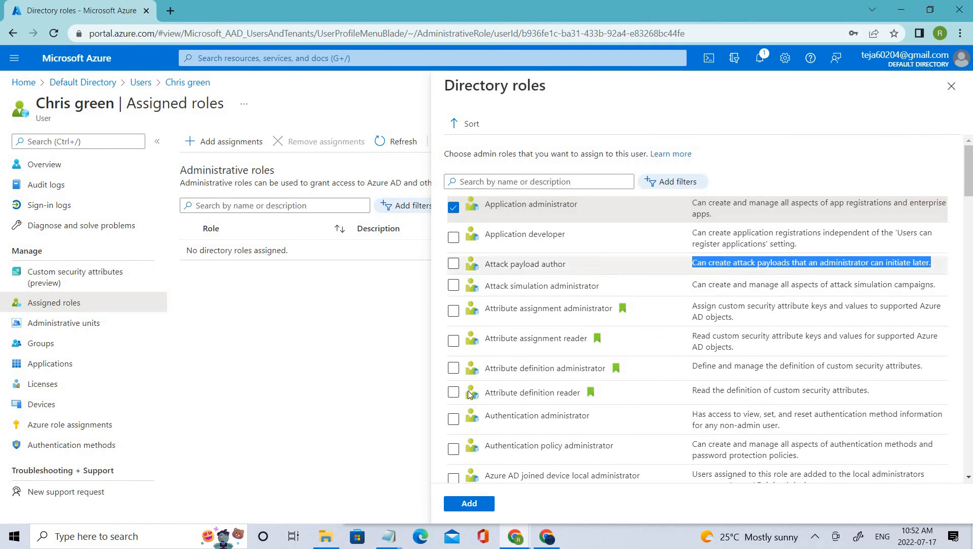
Add the selected Application administrator role to the user and refresh the list of administrative roles
left_click(467, 503)
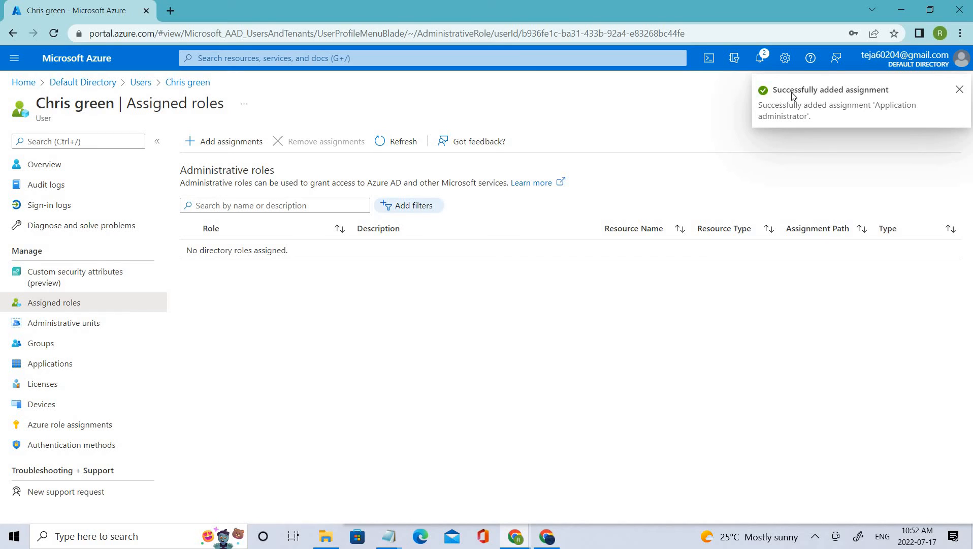
left_click(382, 146)
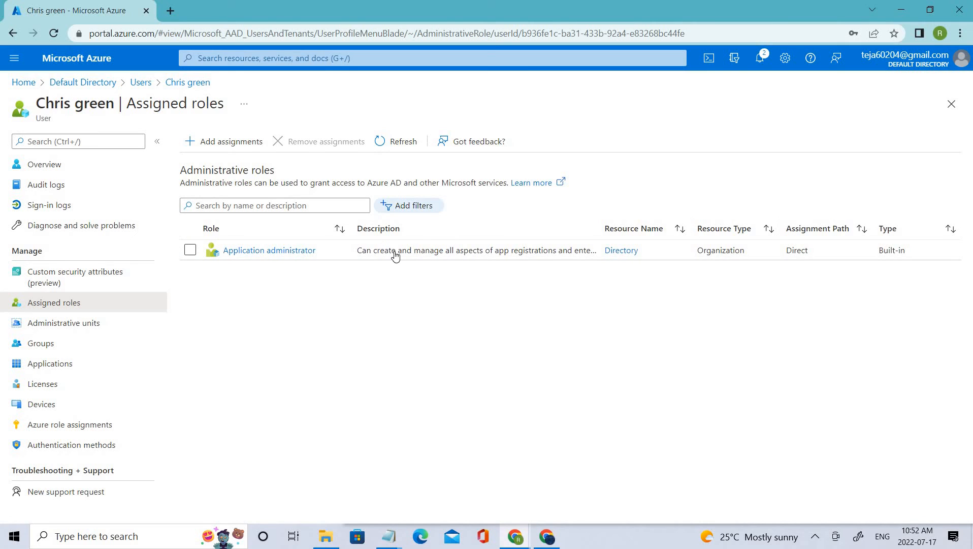
left_click_drag(393, 254, 365, 254)
left_click_drag(454, 262, 560, 259)
left_click(704, 301)
Open portal.azure.com in a new incognito window and move that window aside to expose the user's page
key("ctrl+shift+n")
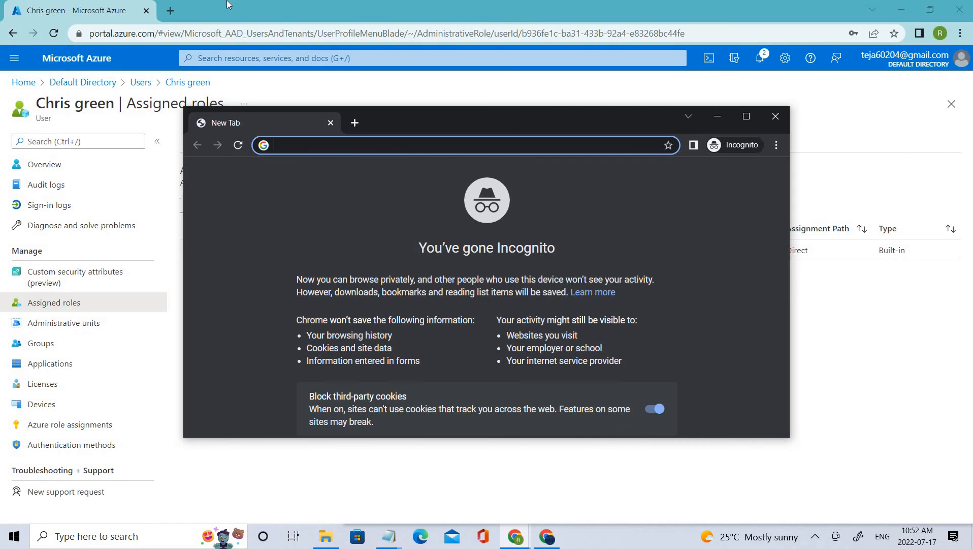
type("portal.azure.com")
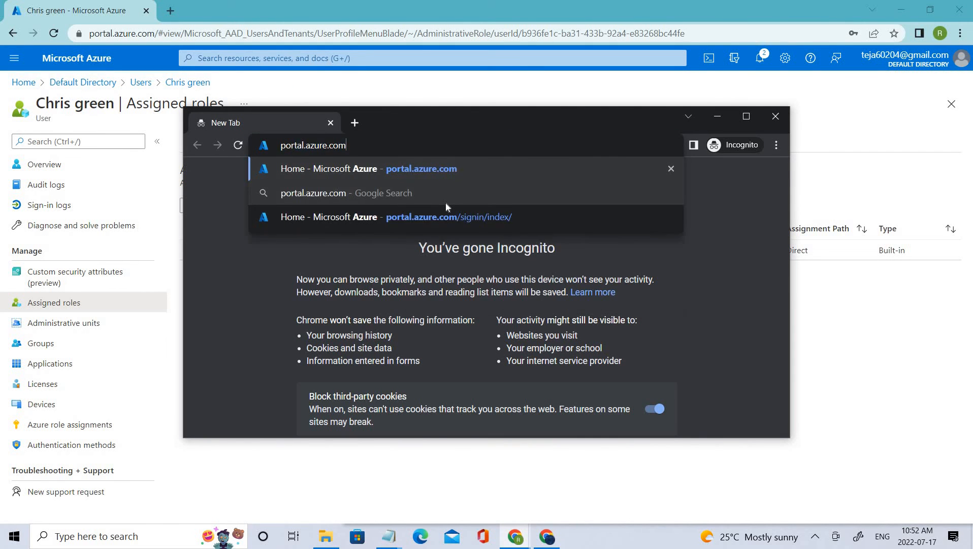
key("Return")
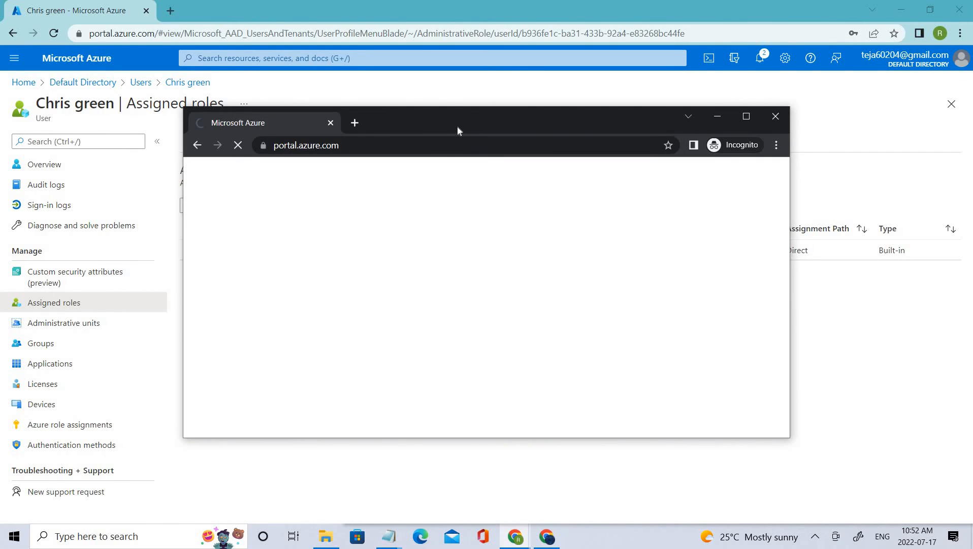
left_click_drag(463, 120, 651, 323)
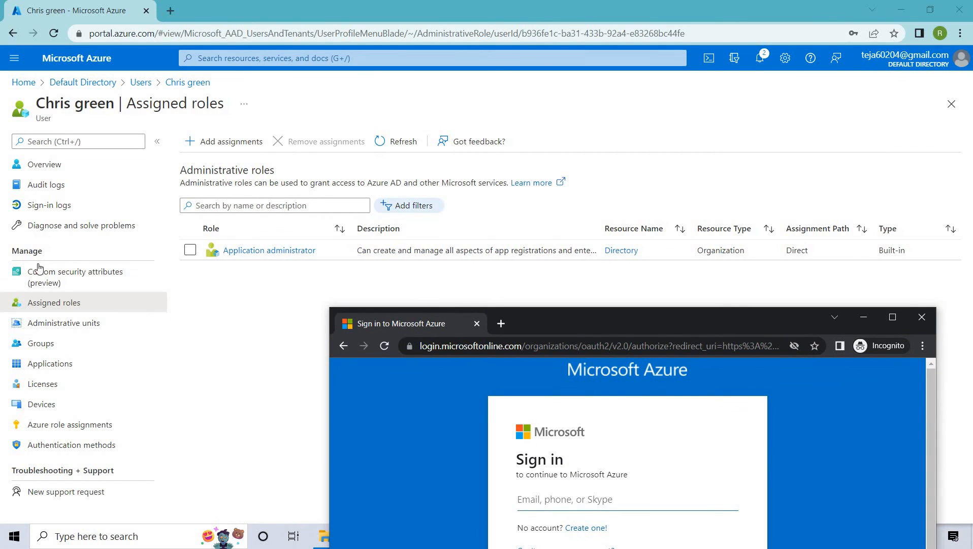
Copy the user principal name from the user's overview and submit it as the sign-in name in the incognito window
left_click(56, 169)
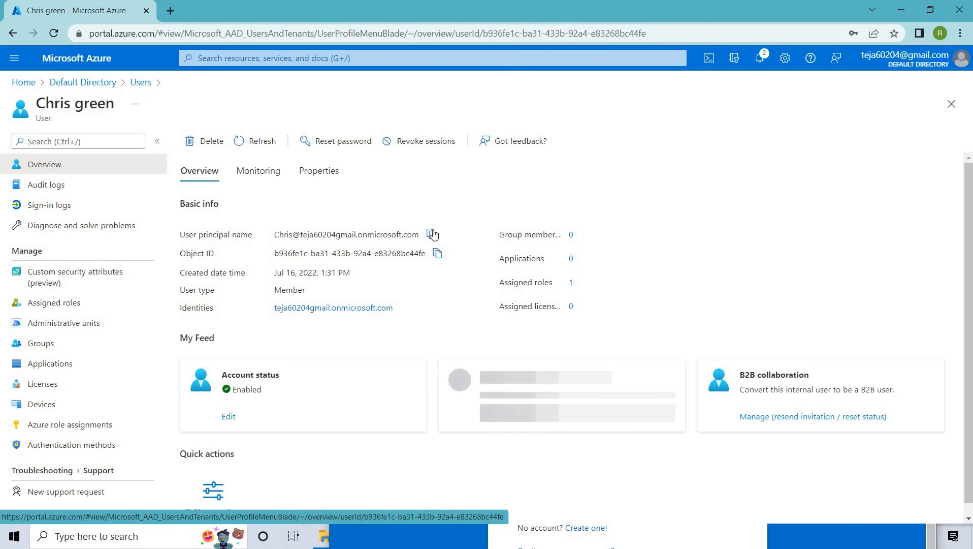
left_click(430, 234)
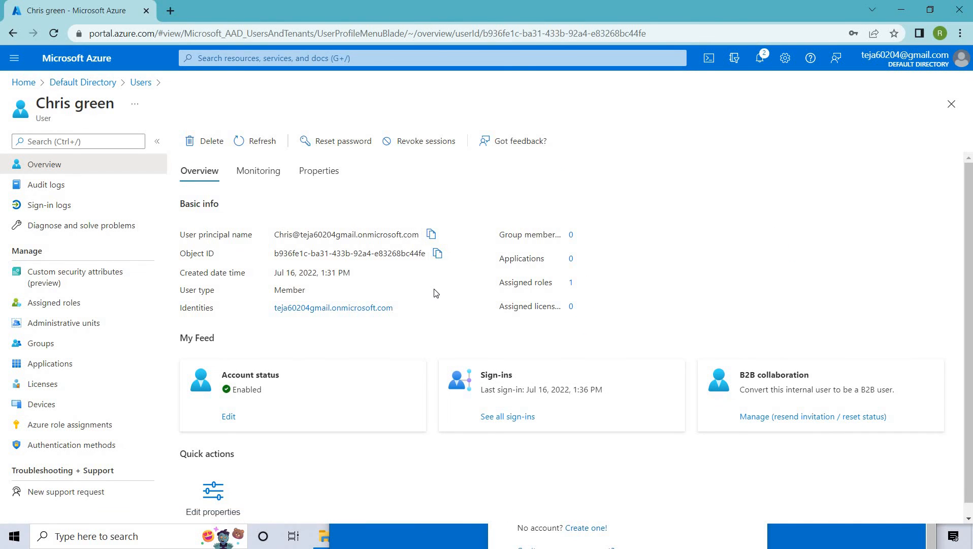
left_click(546, 535)
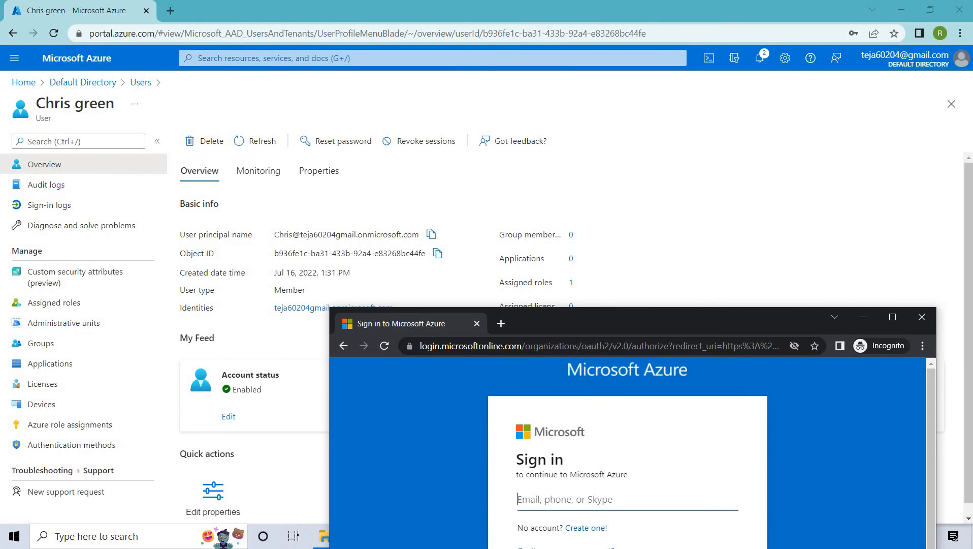
left_click_drag(544, 316, 520, 128)
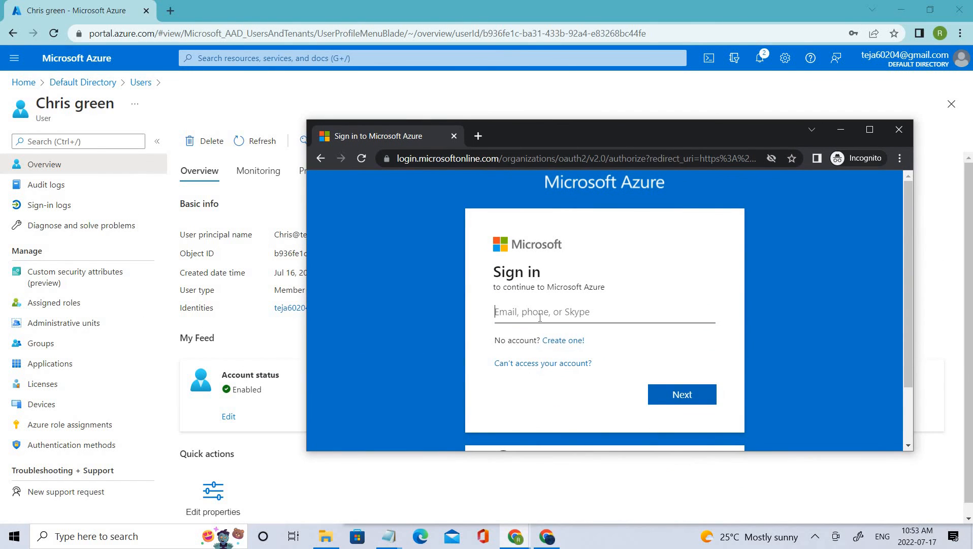
key("ctrl+v")
key("Return")
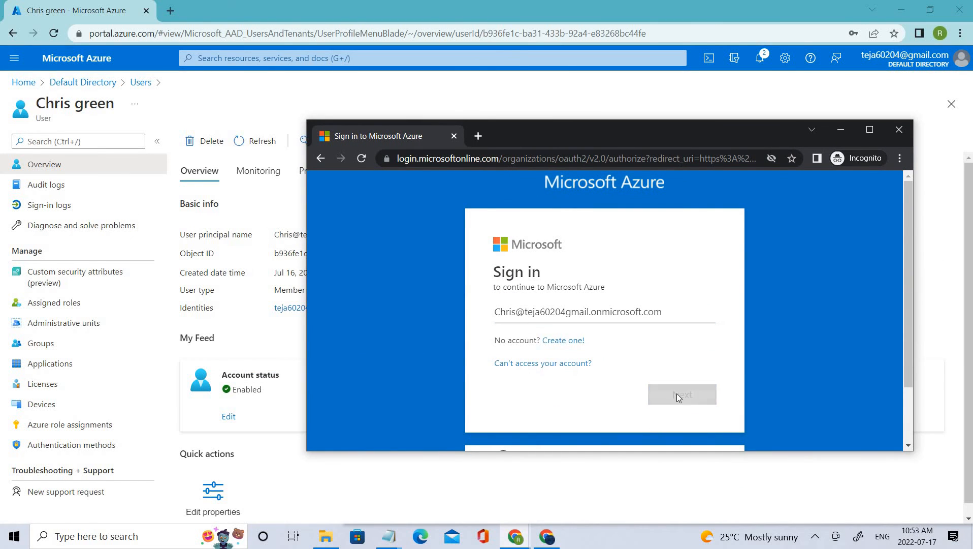
Try to sign in to the user's account by pasting the account password
left_click(389, 535)
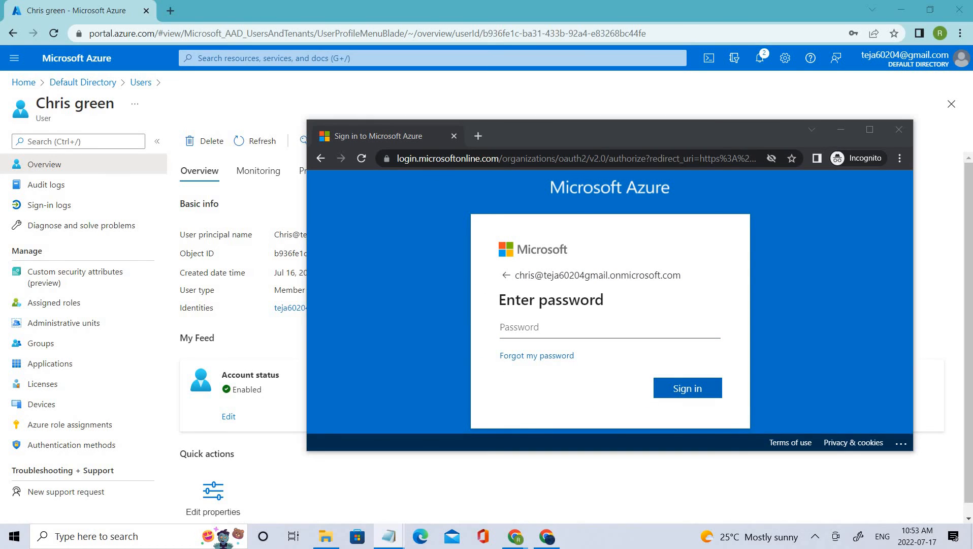
left_click(574, 329)
key("ctrl+v")
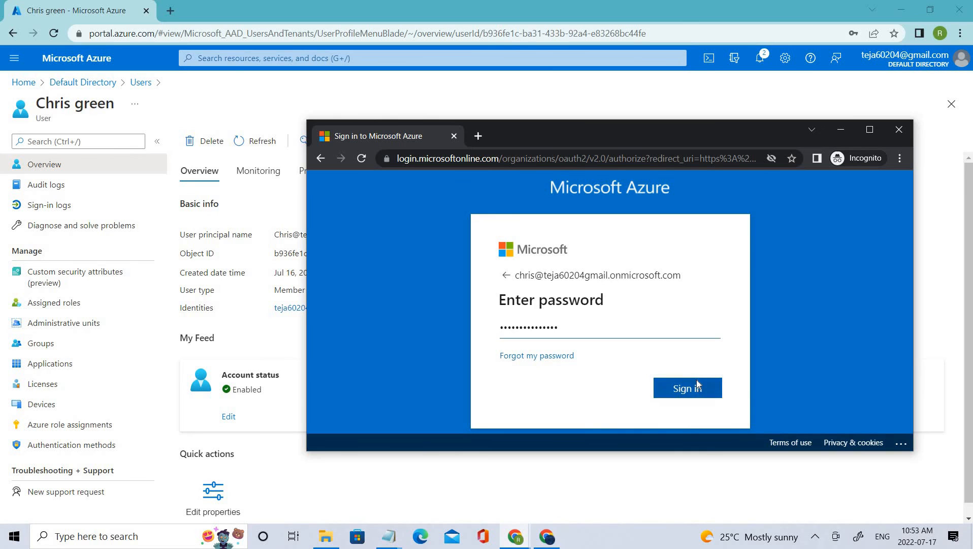
left_click(697, 385)
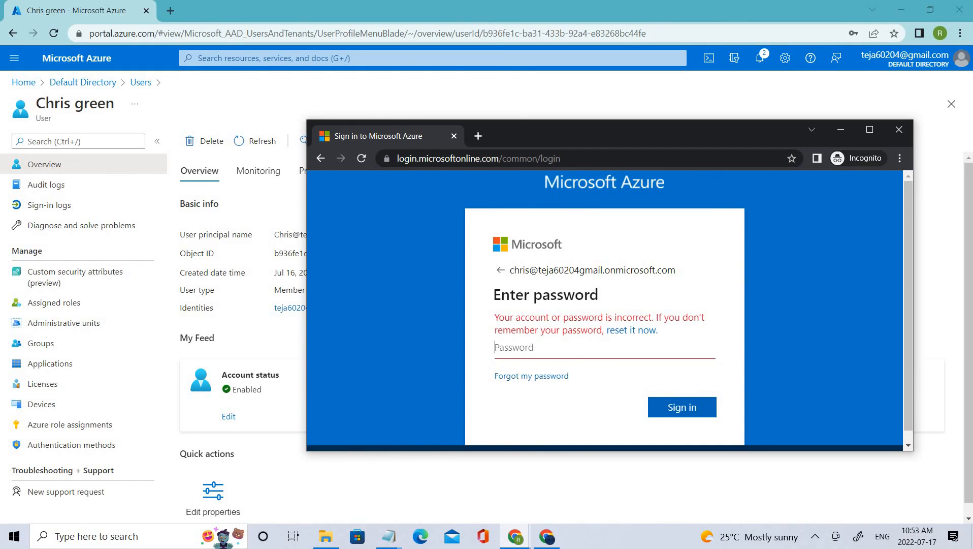
Try signing in again with the account password, and open the password reset page for the user's account
left_click(388, 536)
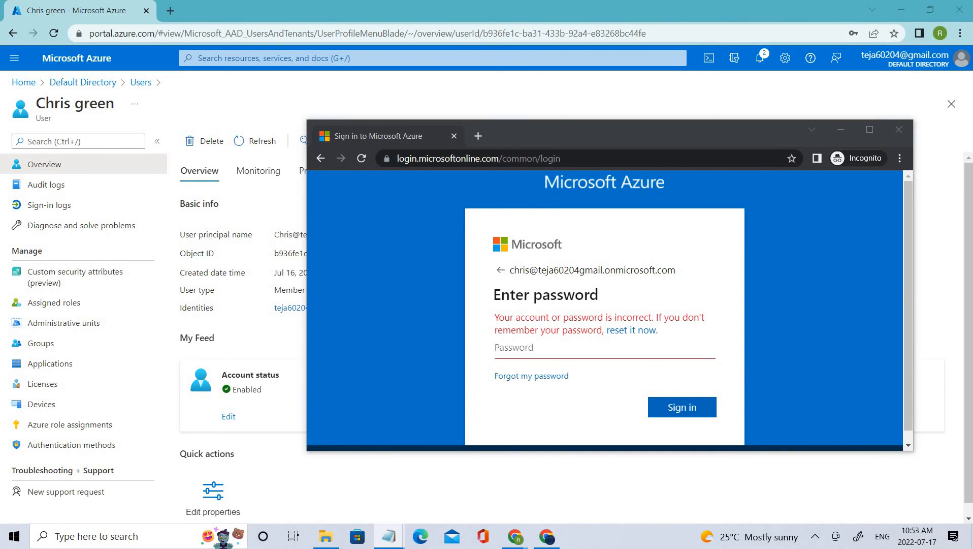
left_click(514, 345)
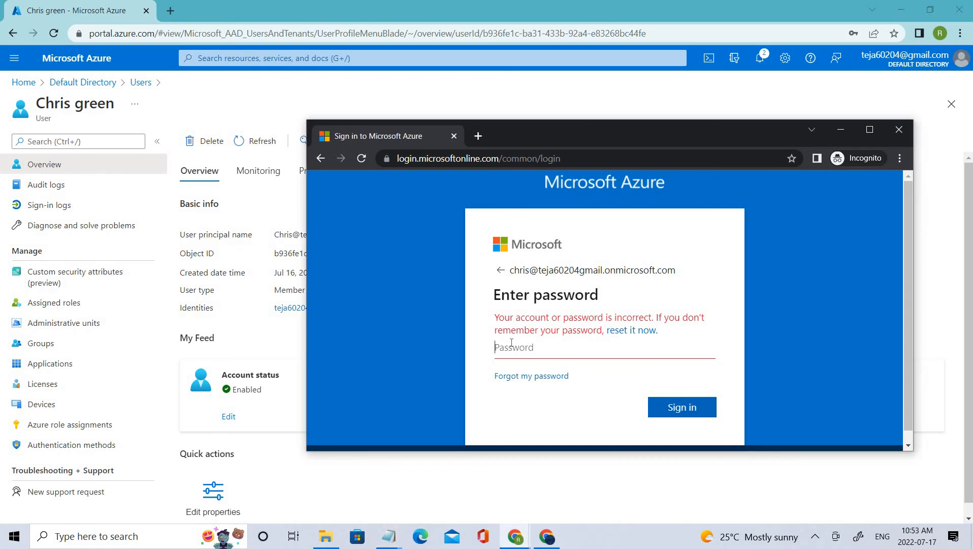
key("ctrl+v")
left_click(680, 408)
left_click(641, 329)
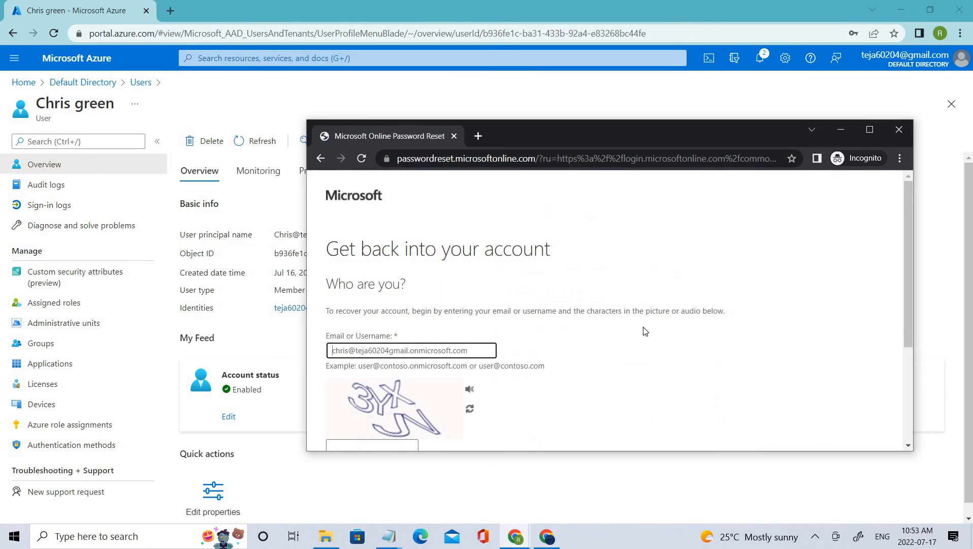
Go back from the password reset page and close the incognito window
scroll(644, 325, "down", 2)
scroll(321, 279, "up", 1)
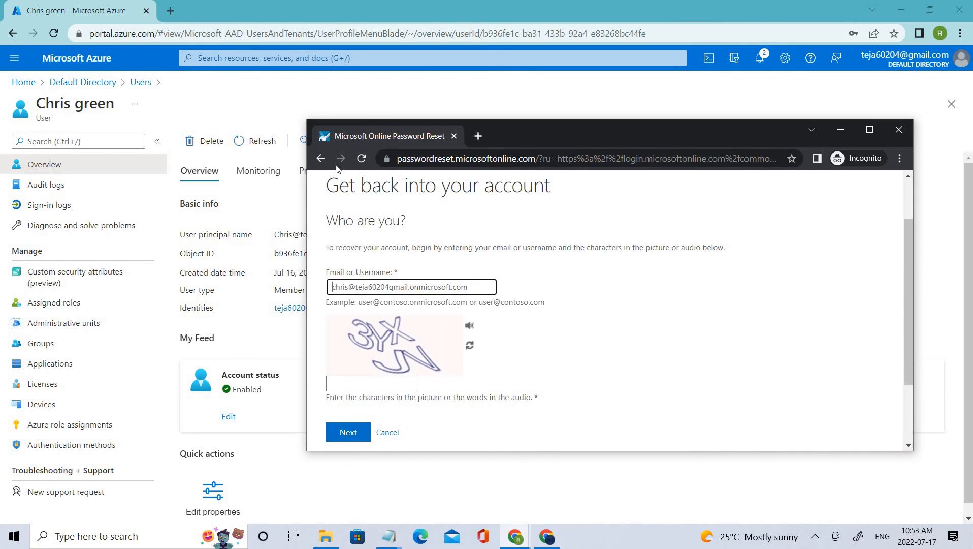
left_click(319, 159)
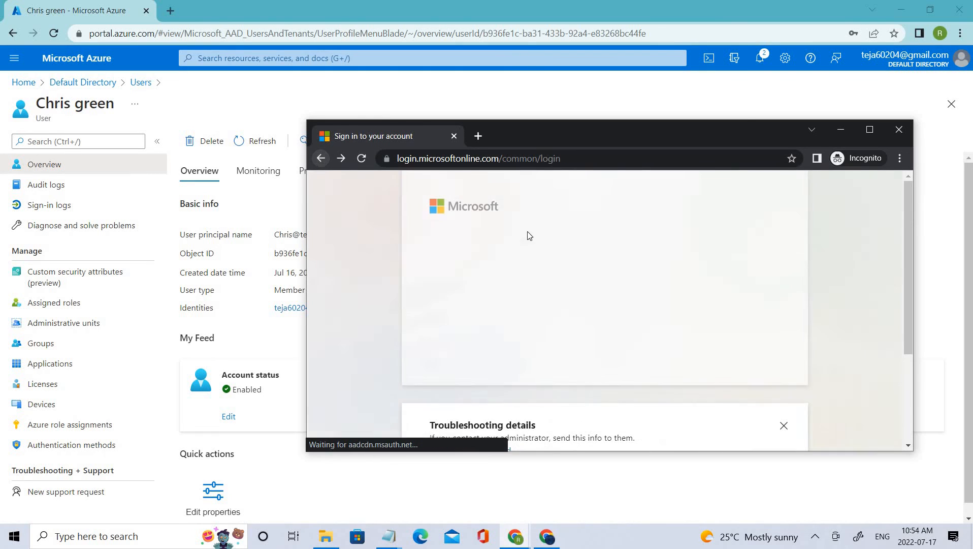
left_click(319, 159)
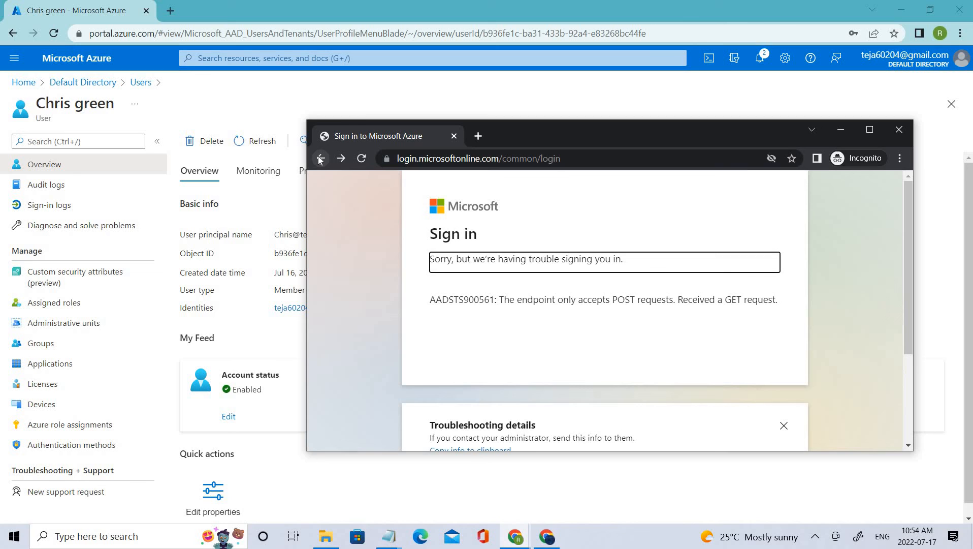
left_click(898, 131)
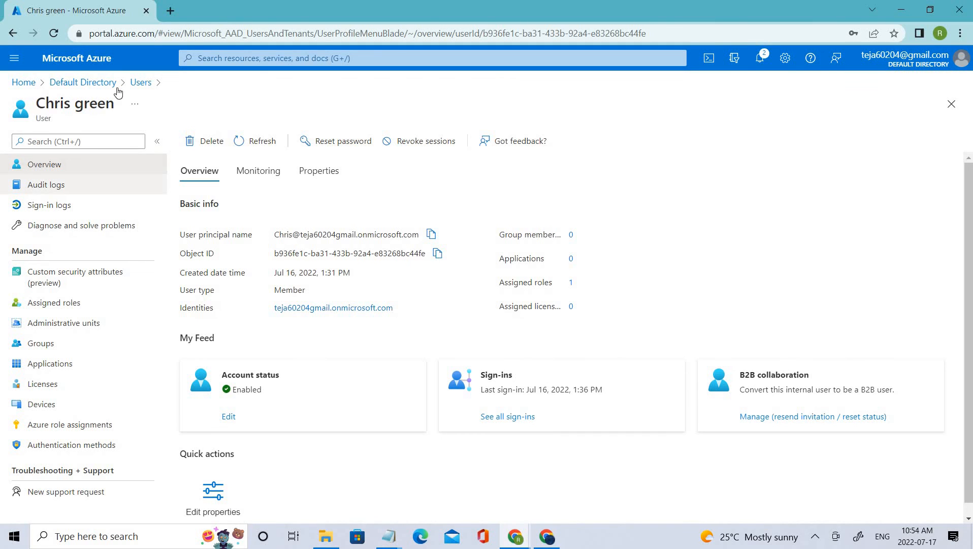
Start creating a new user in the directory's users list and fill in the user name and display name
left_click(140, 82)
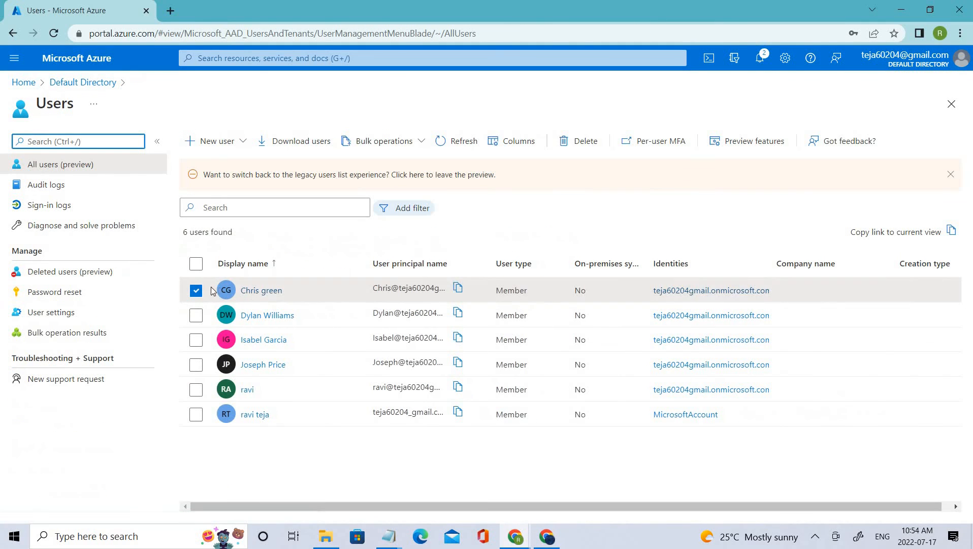
left_click(222, 143)
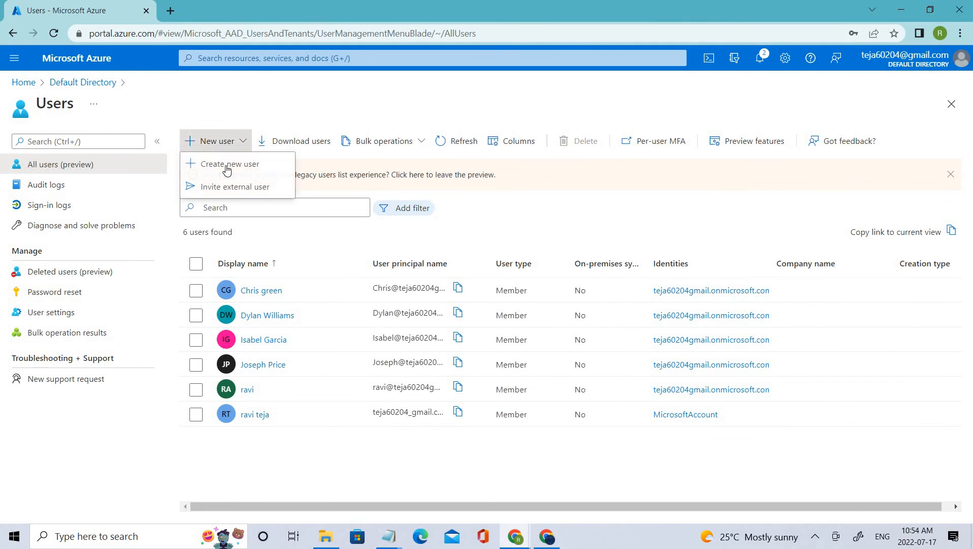
left_click(228, 164)
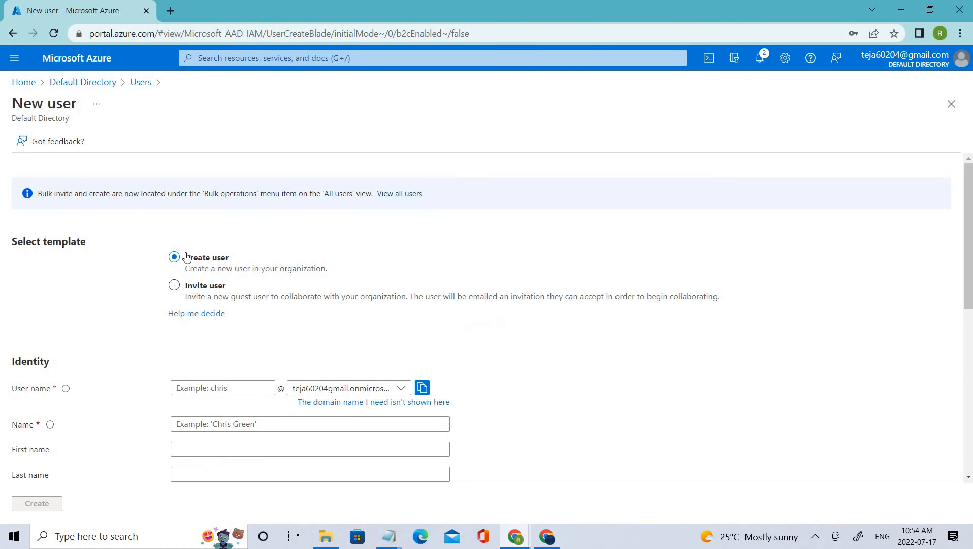
scroll(247, 232, "down", 4)
left_click(223, 197)
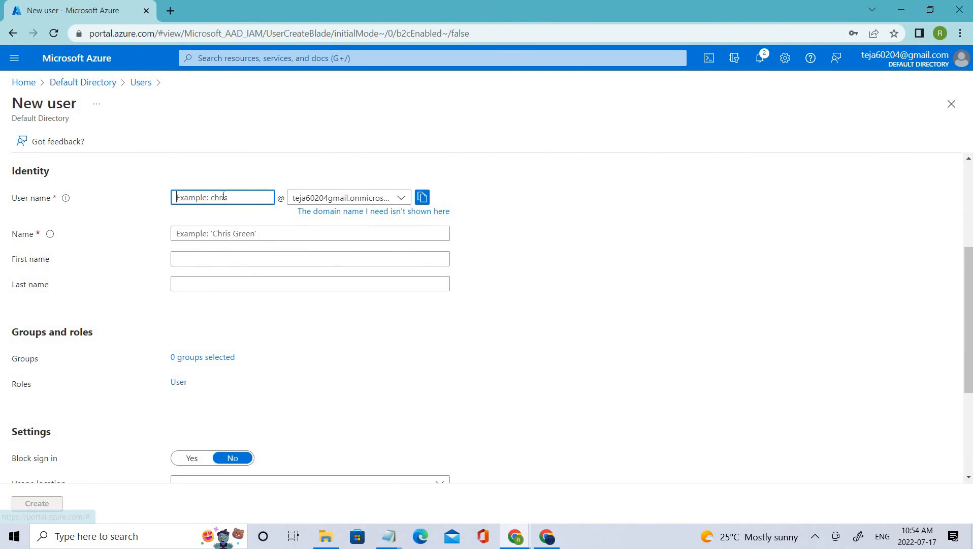
type("Teja")
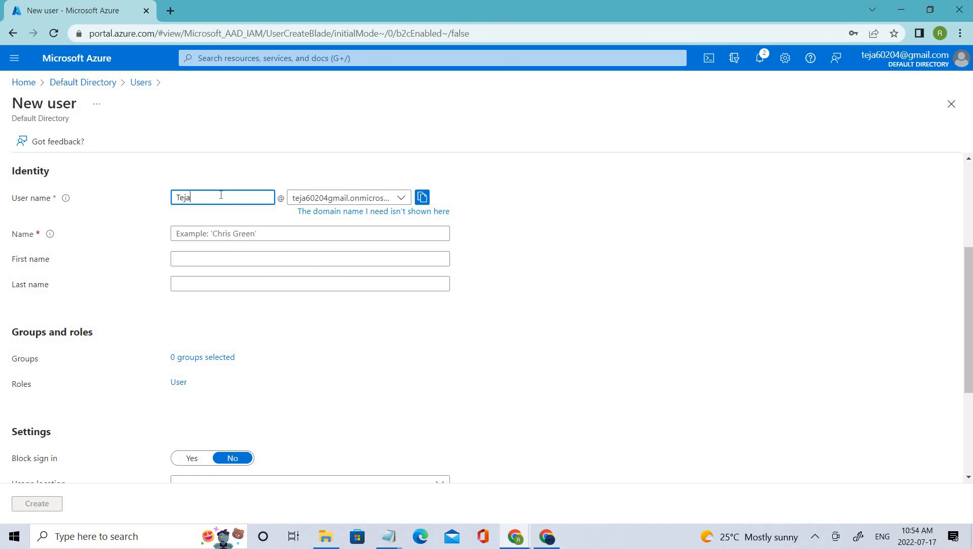
left_click(245, 234)
type("teja M")
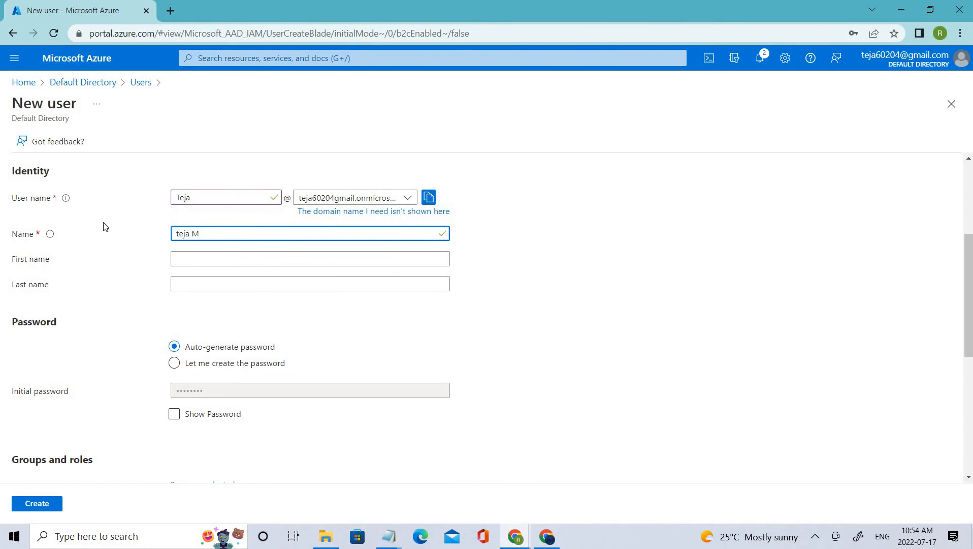
Show the new user's auto-generated initial password, copy it, and switch to the notes window
scroll(173, 227, "down", 4)
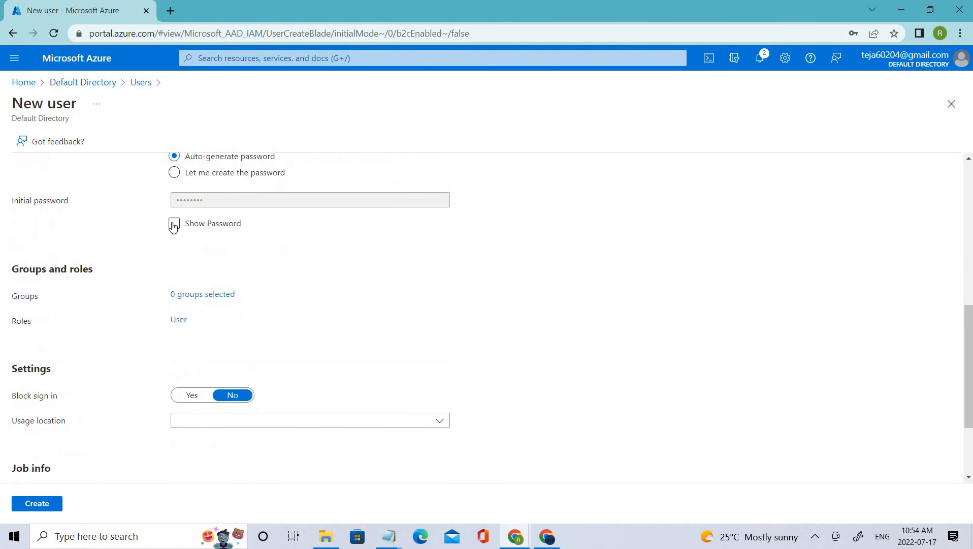
double_click(193, 200)
right_click(188, 203)
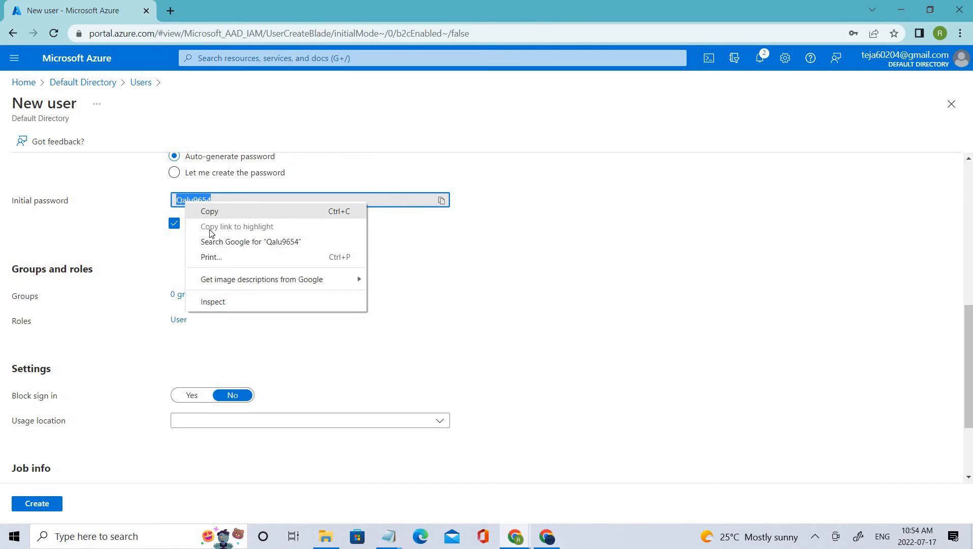
left_click(208, 211)
left_click(389, 537)
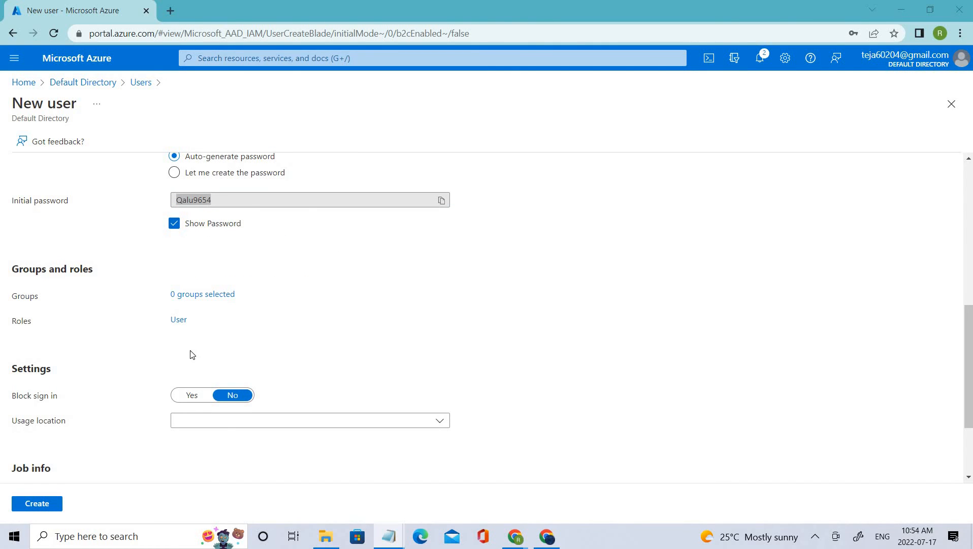
Create the user, keeping the User role, no groups and sign-in not blocked
scroll(183, 304, "down", 2)
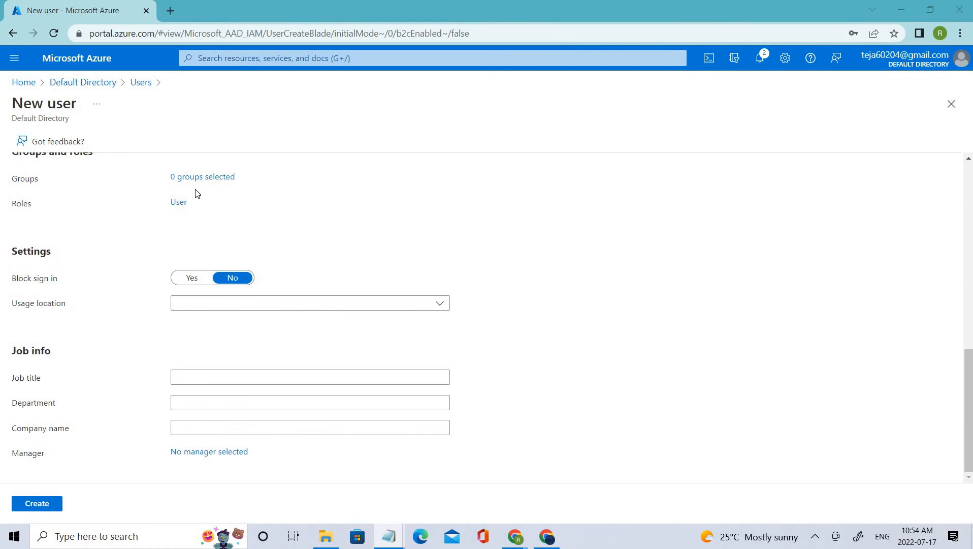
scroll(193, 233, "up", 10)
scroll(34, 428, "down", 5)
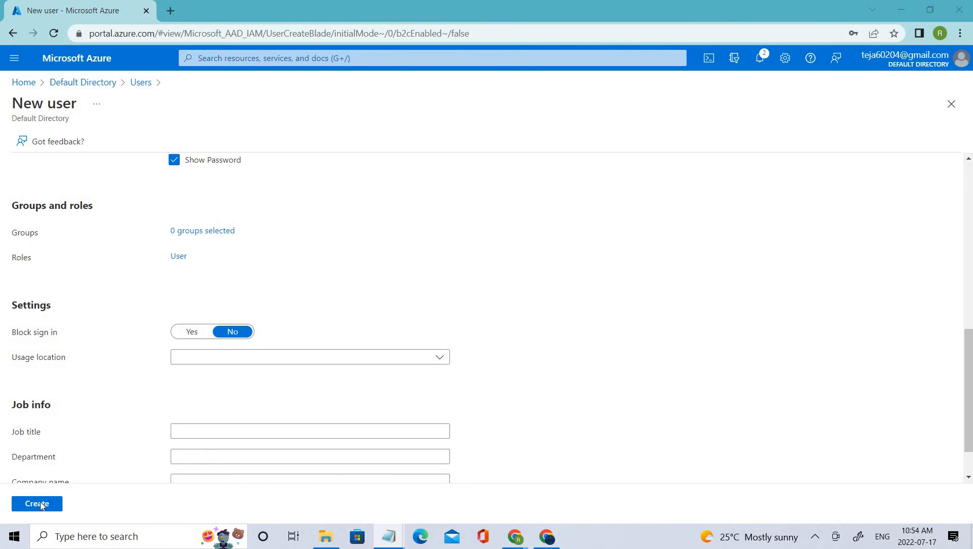
left_click(40, 504)
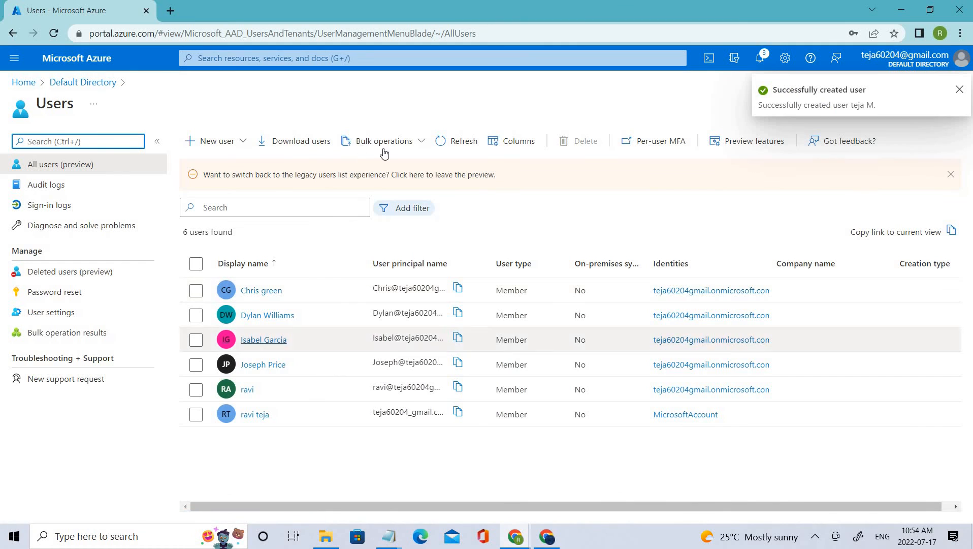
Refresh the users list and check the notifications for the user creation
left_click(466, 149)
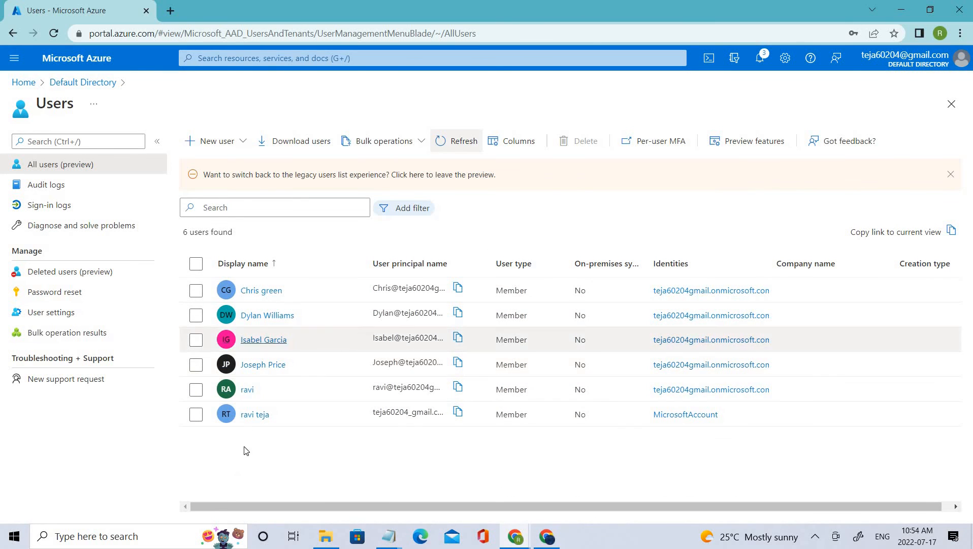
left_click(460, 145)
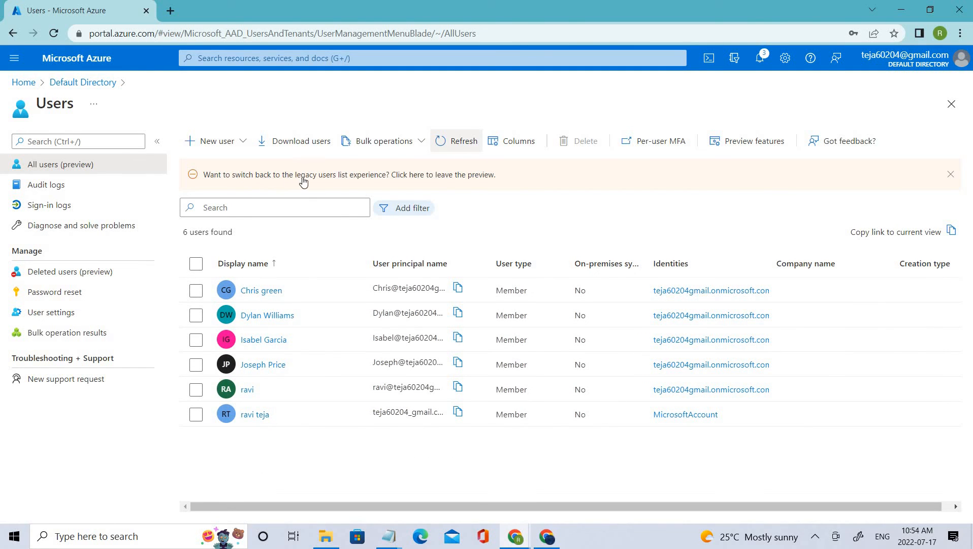
left_click(456, 144)
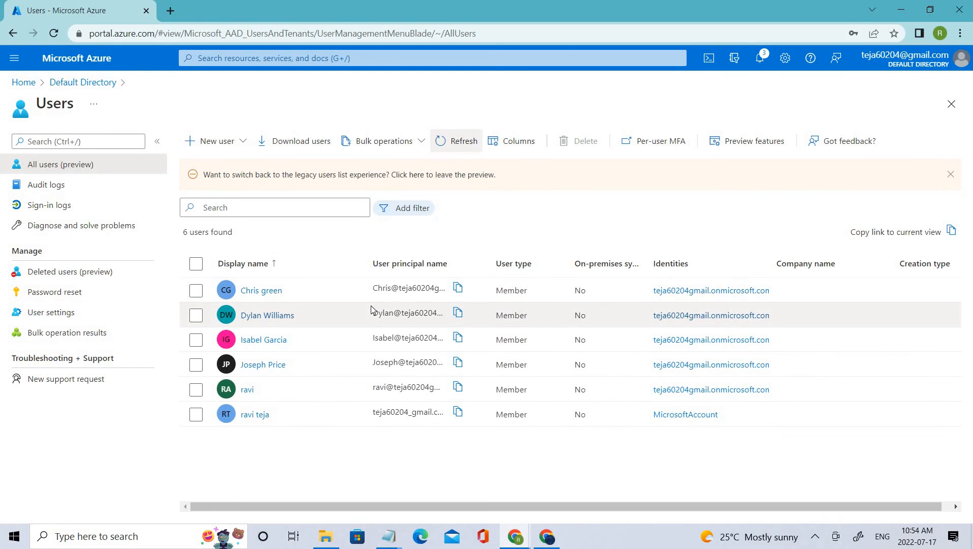
left_click(760, 59)
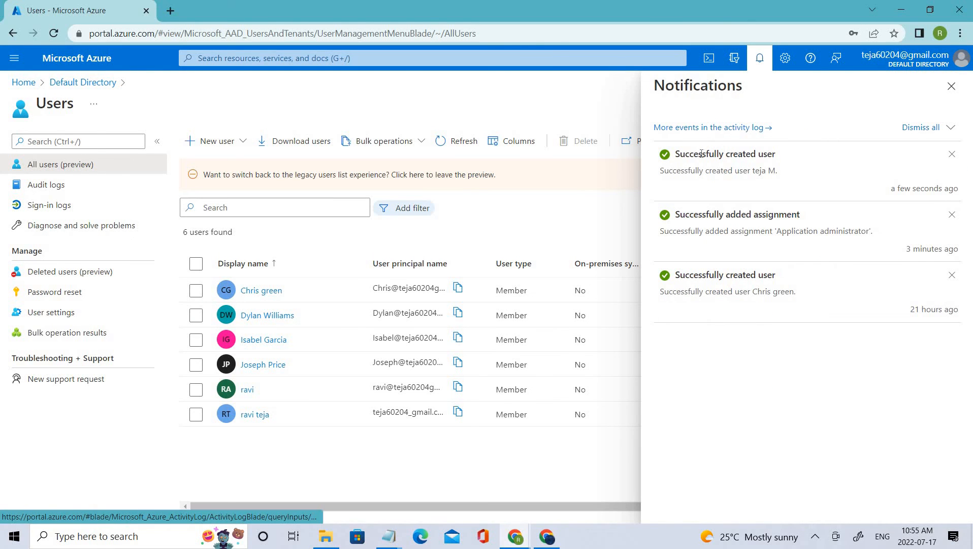
left_click(468, 142)
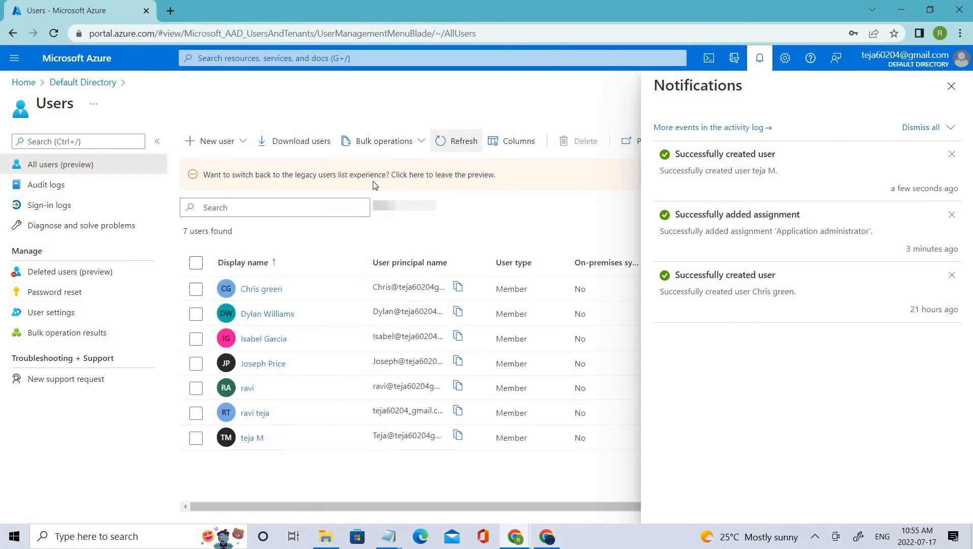
Open the newly created user's overview and copy the user principal name
left_click(253, 439)
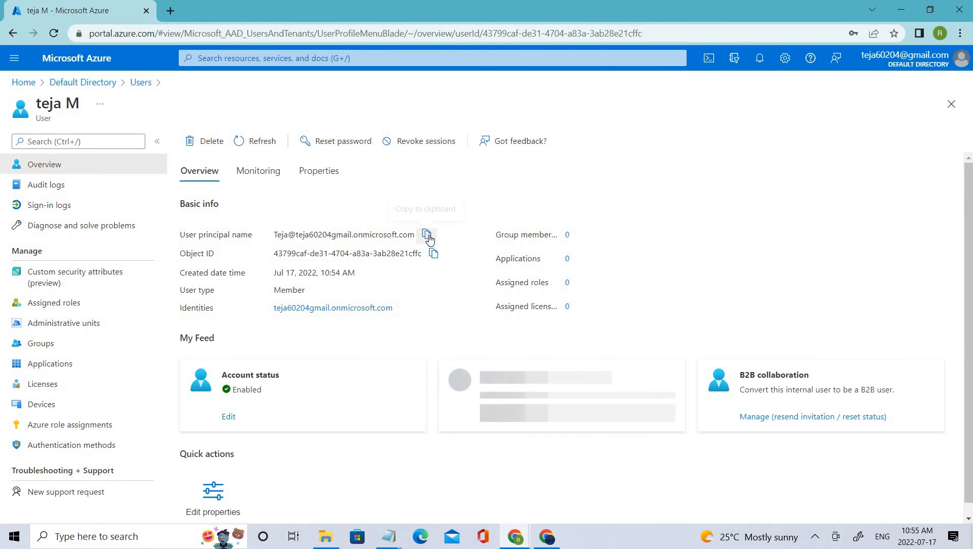
left_click(389, 536)
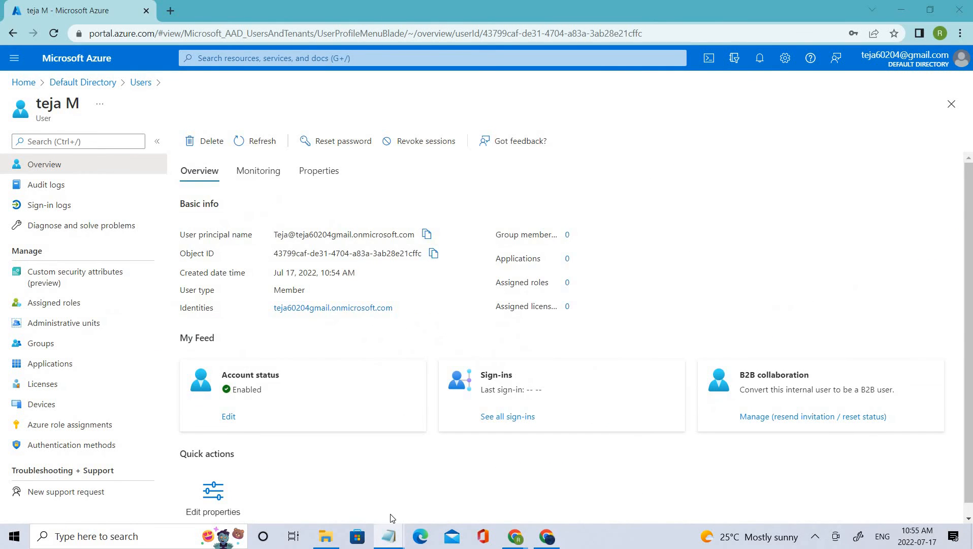
left_click(699, 293)
Open the Azure portal in a new incognito window and submit the copied user principal name as the sign-in name
key("ctrl+shift+n")
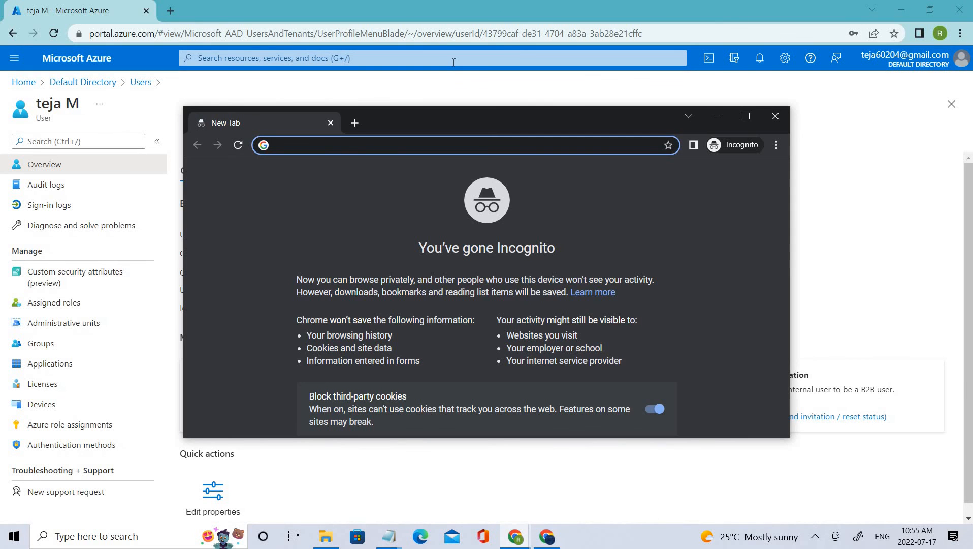
type("por")
key("Return")
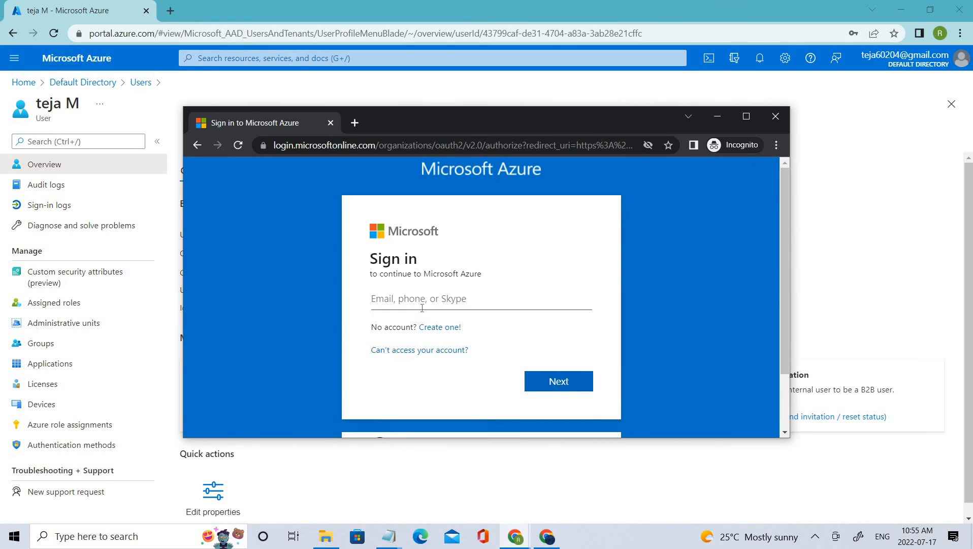
left_click(435, 297)
key("ctrl+v")
left_click(559, 390)
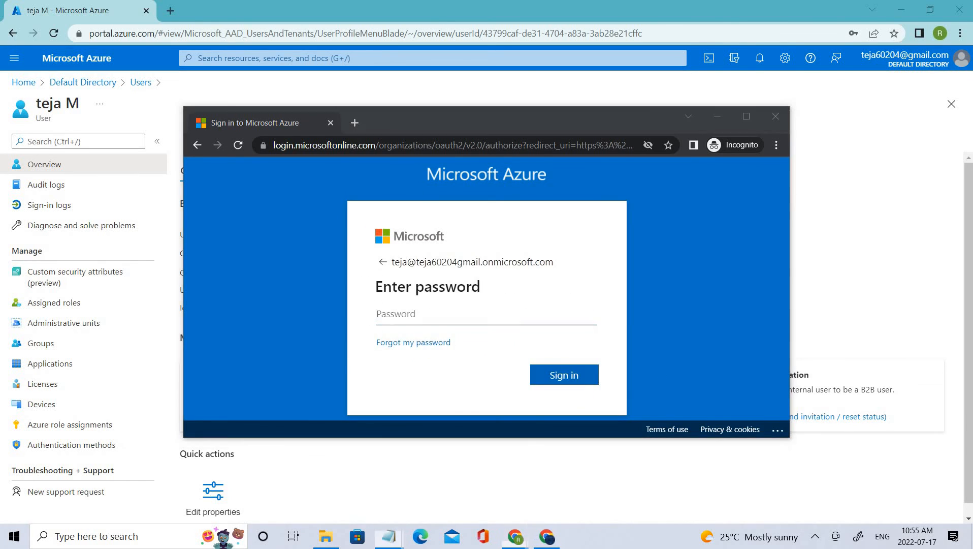
Sign in with the new user's initial account password and maximize the incognito window
left_click(522, 307)
key("ctrl+v")
left_click(590, 377)
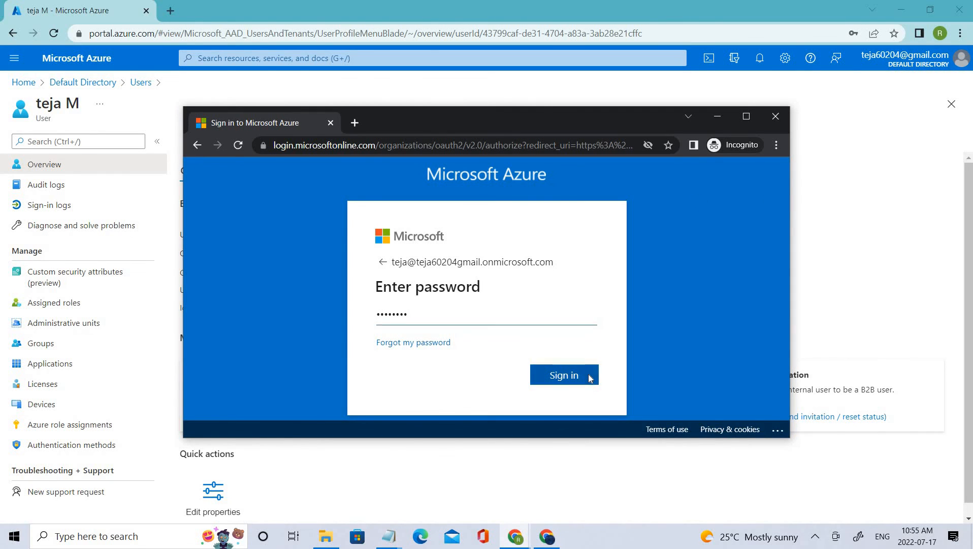
left_click(743, 117)
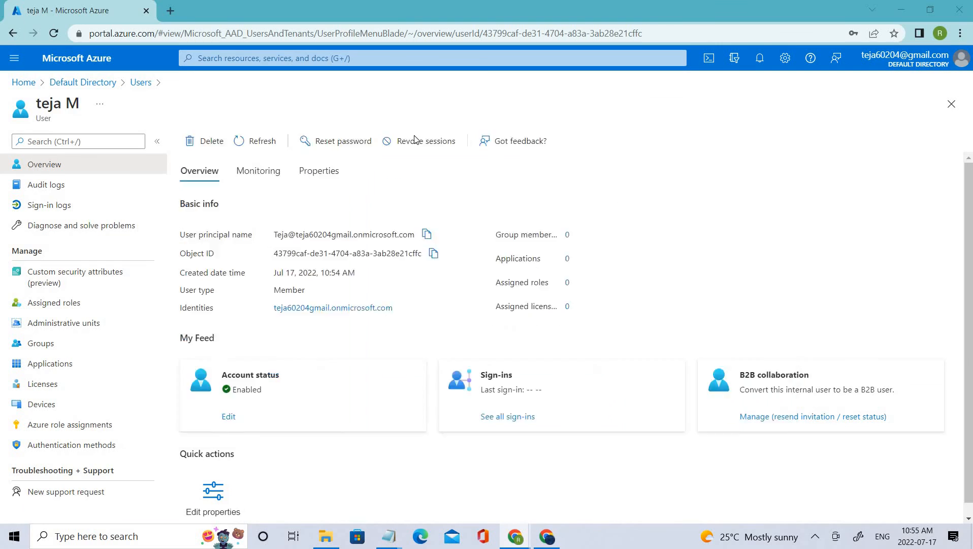
Update the account password by entering the current password, a new password and its confirmation, and submit the change
key("ctrl+v")
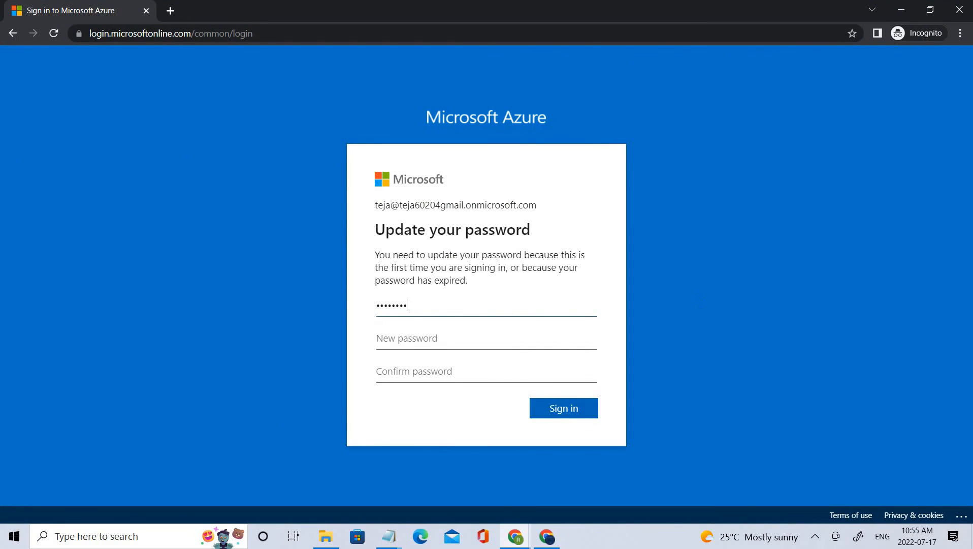
key("alt+Tab")
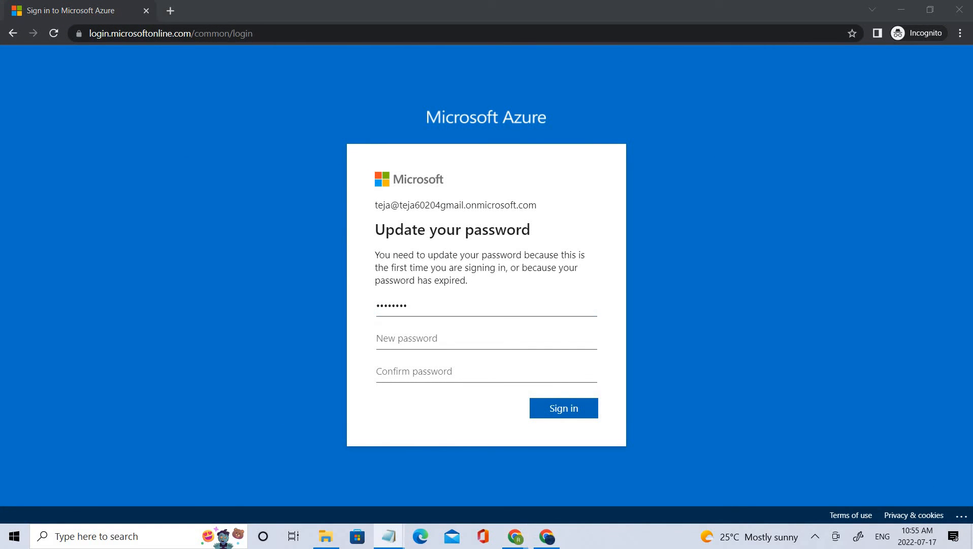
left_click(473, 337)
key("ctrl+v")
left_click(471, 372)
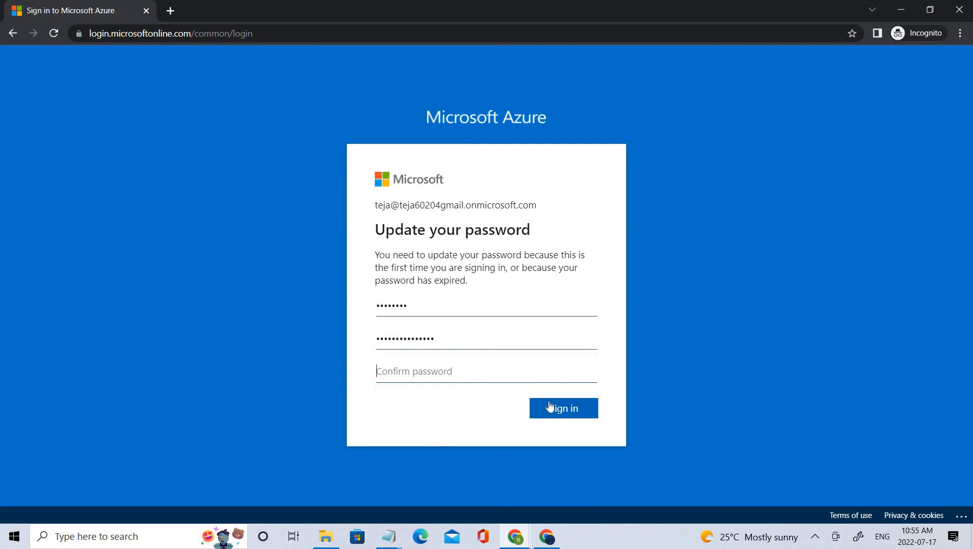
key("ctrl+v")
left_click(578, 403)
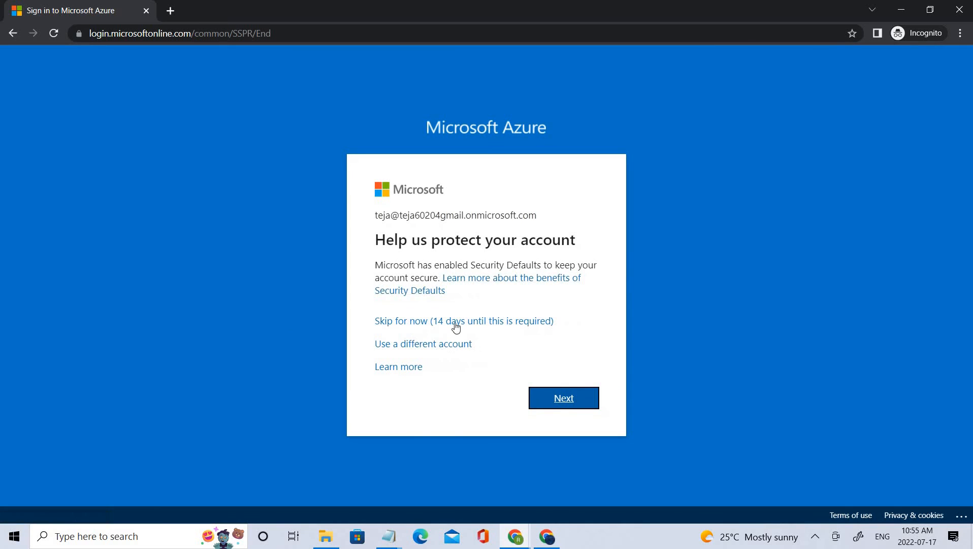
Skip the Security Defaults setup for now and choose to stay signed in to the Azure portal
left_click(455, 326)
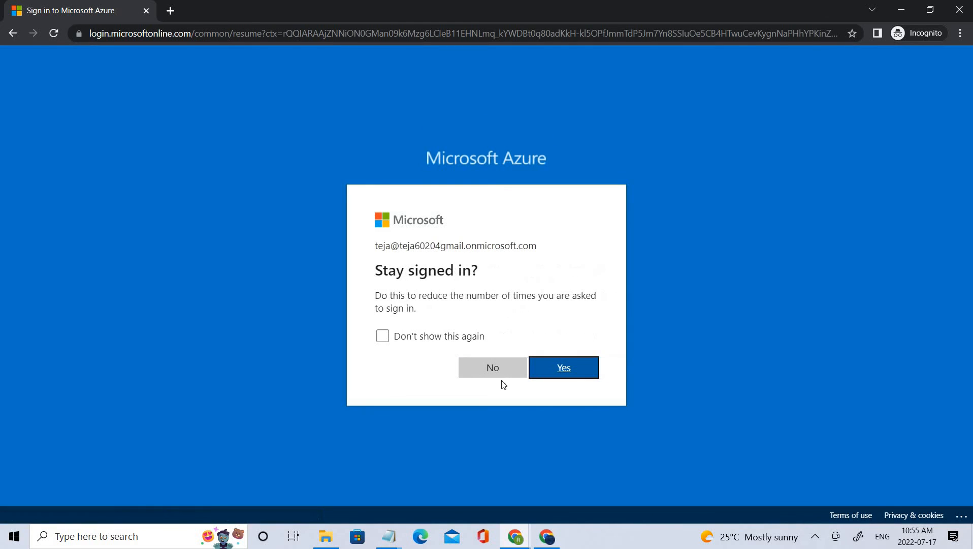
left_click(581, 373)
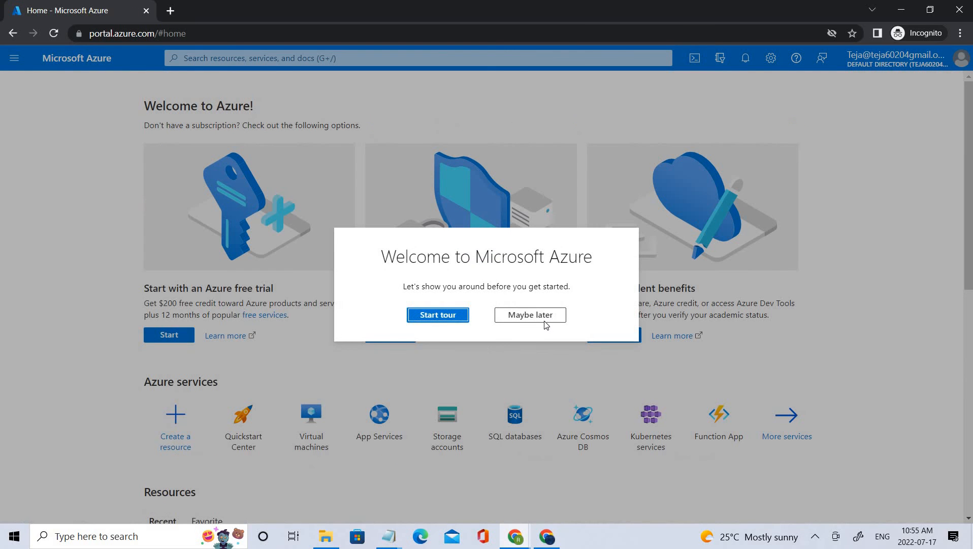
left_click(541, 320)
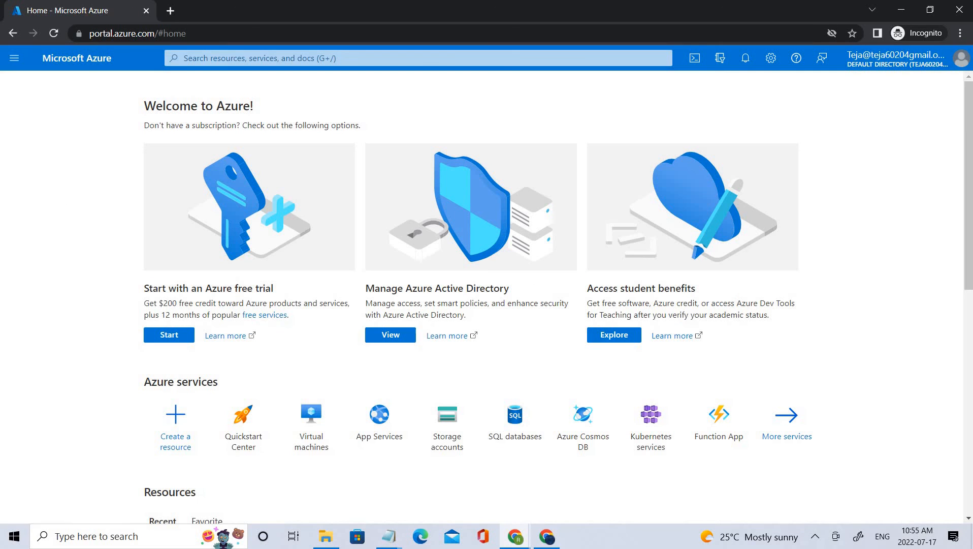
Search the portal for "ent", open Enterprise applications and start adding a new application from the Azure AD Gallery
scroll(341, 422, "down", 3)
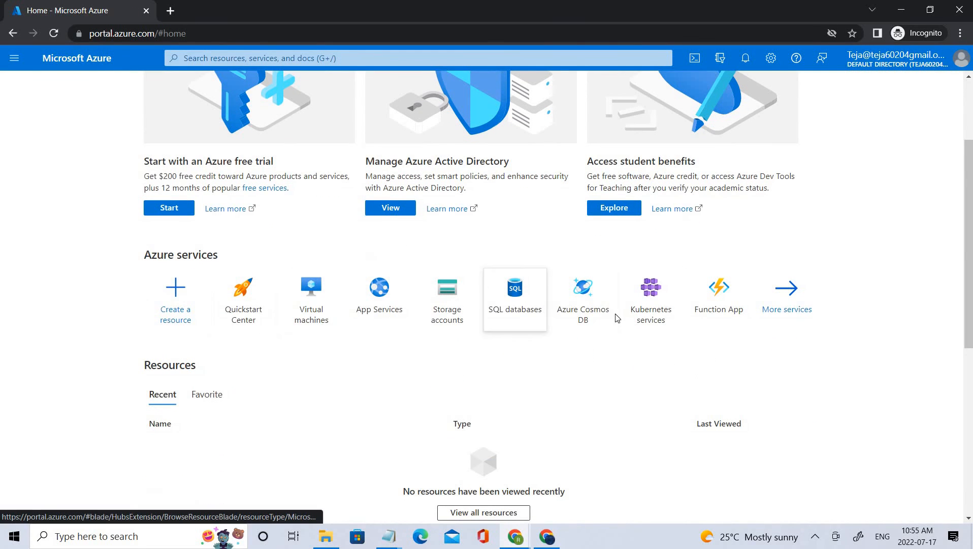
scroll(508, 143, "up", 3)
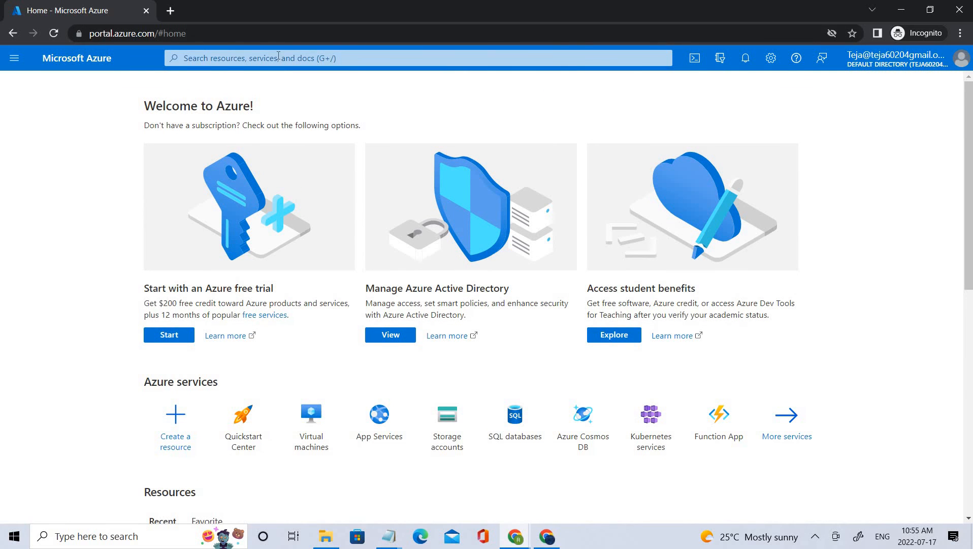
left_click(279, 58)
type("enter")
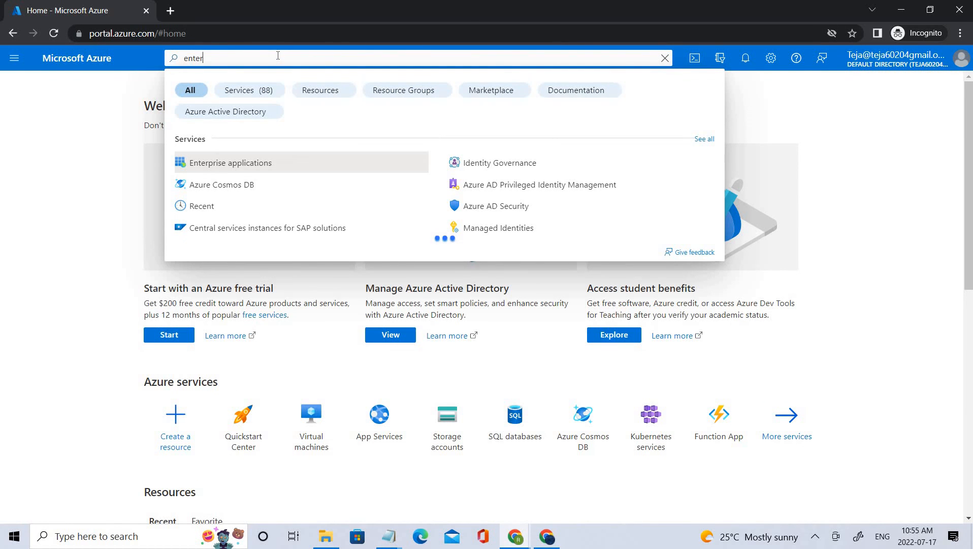
left_click(258, 169)
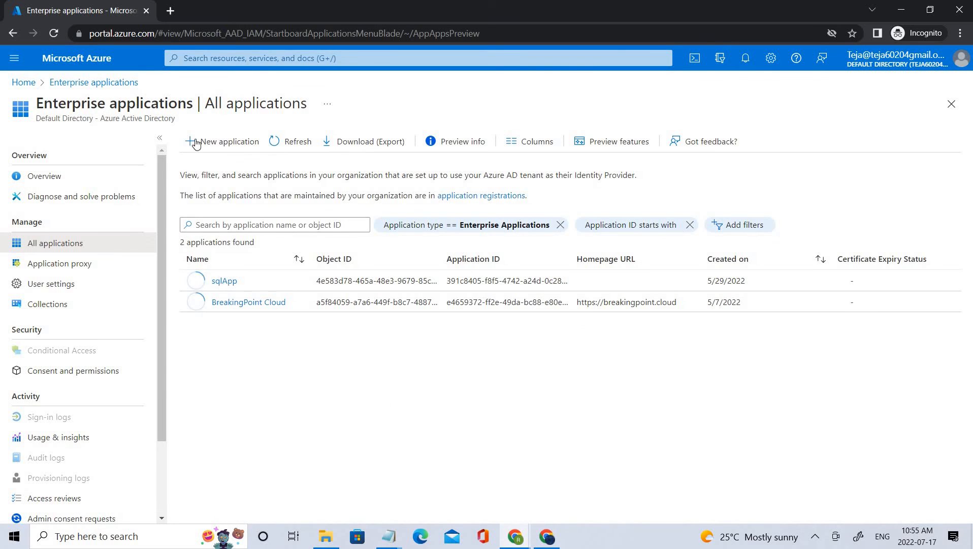
left_click(202, 141)
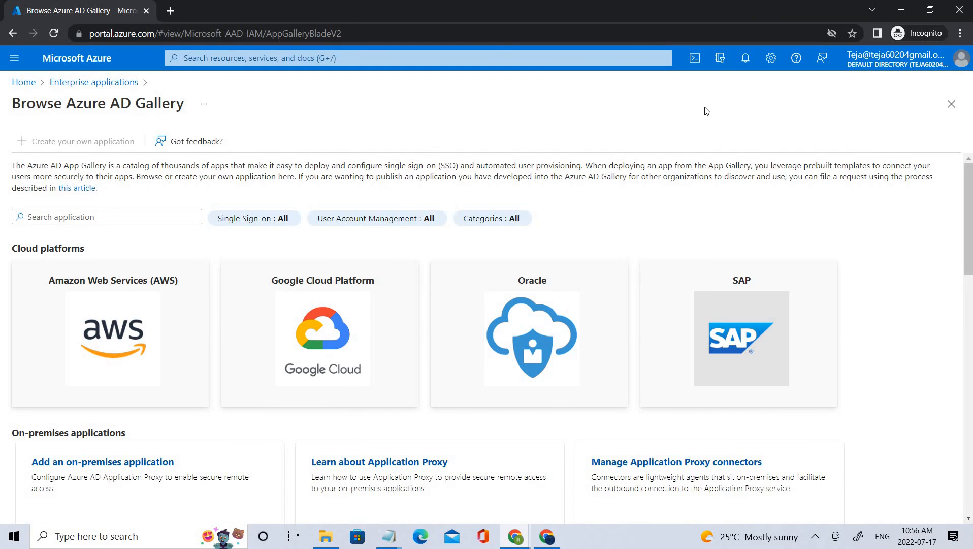
Assign the Application administrator directory role to the new user from the admin window, refresh the assigned roles and return to the user's overview
left_click(904, 11)
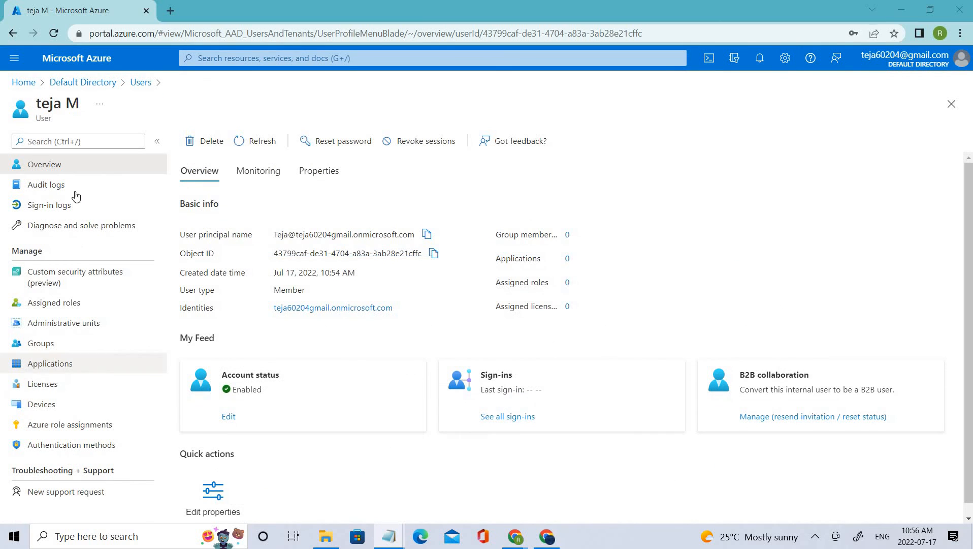
left_click(64, 304)
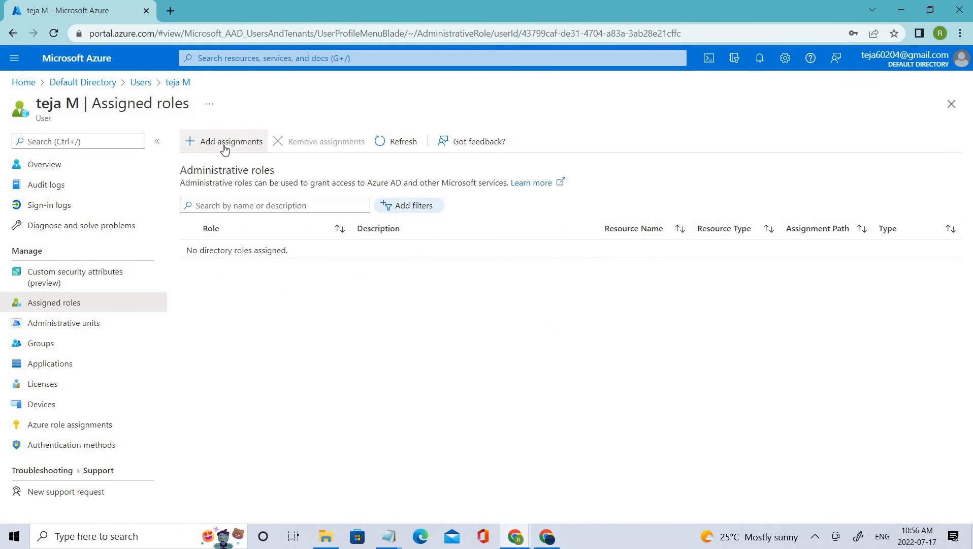
left_click(224, 147)
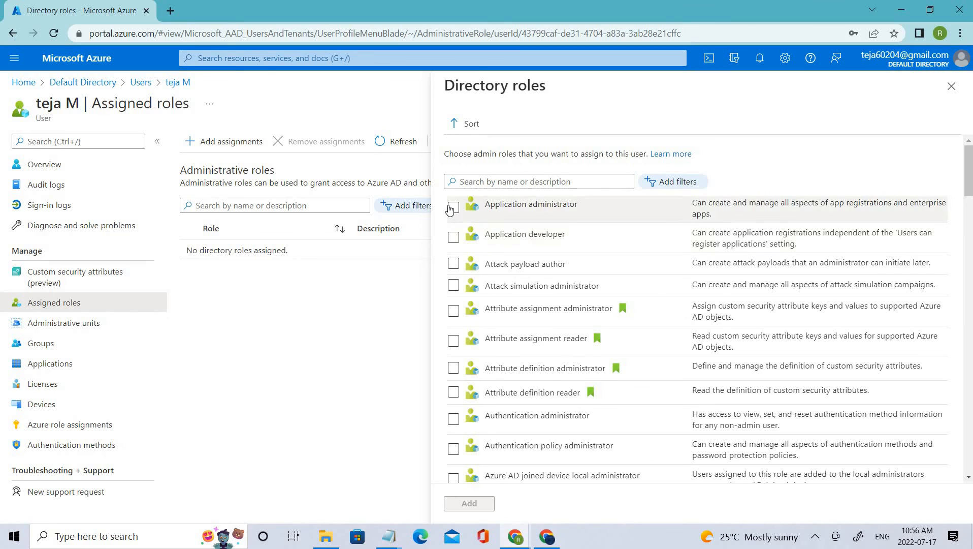
left_click(453, 208)
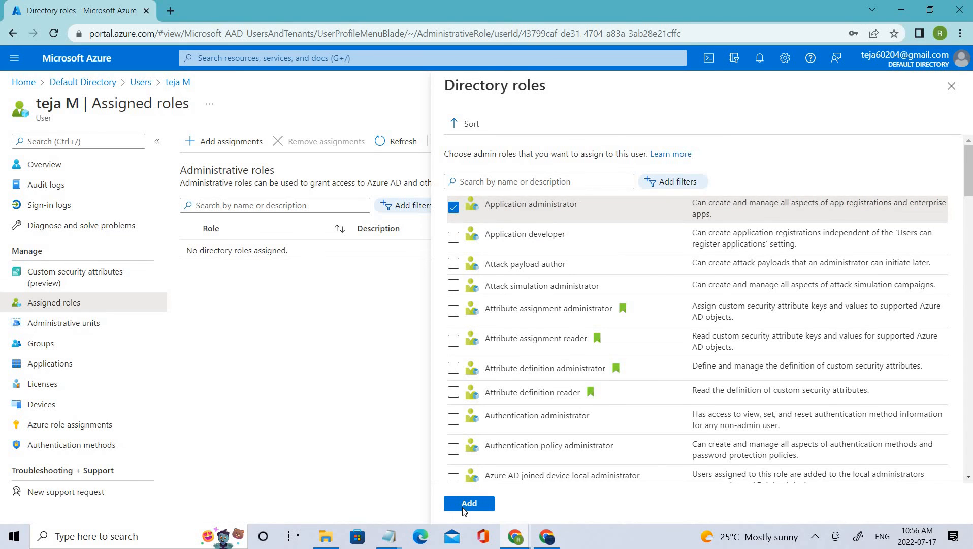
left_click(463, 507)
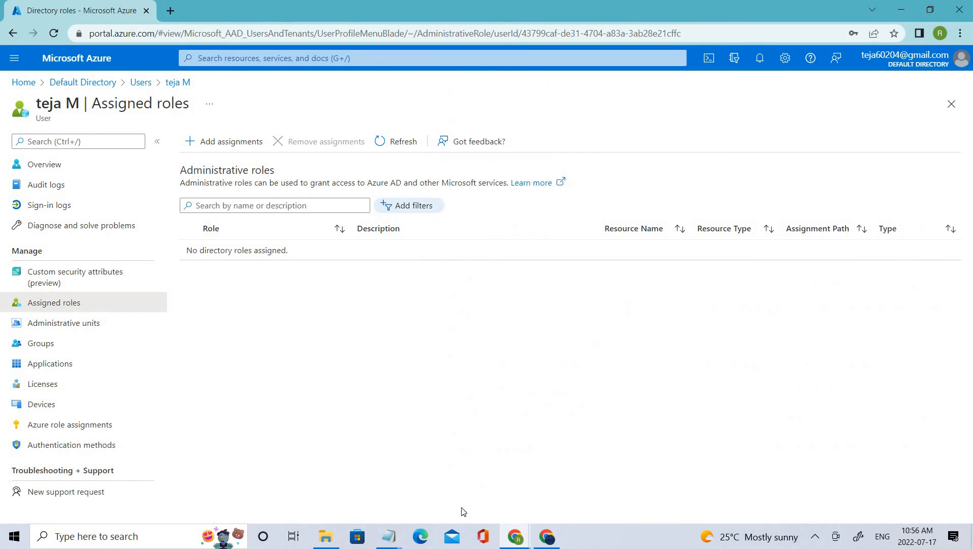
left_click(398, 143)
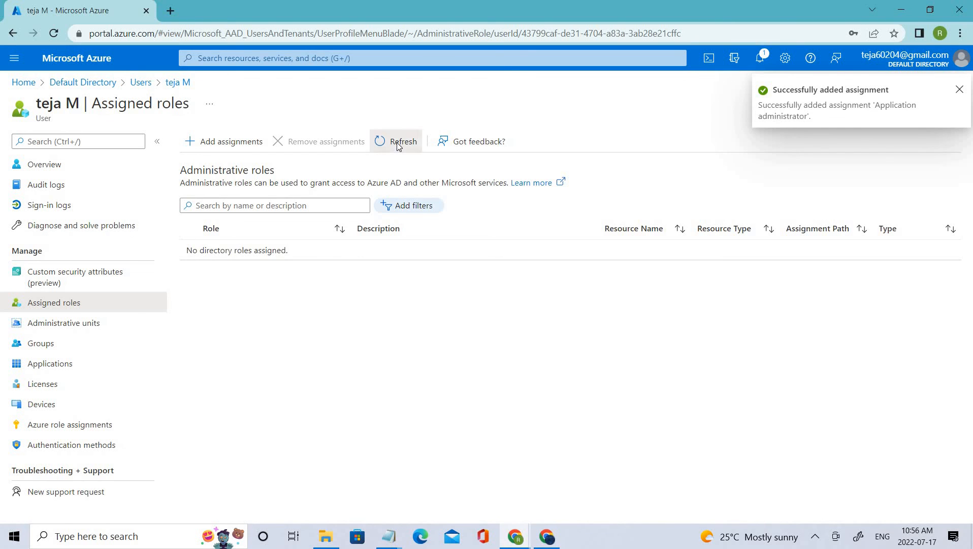
left_click(399, 144)
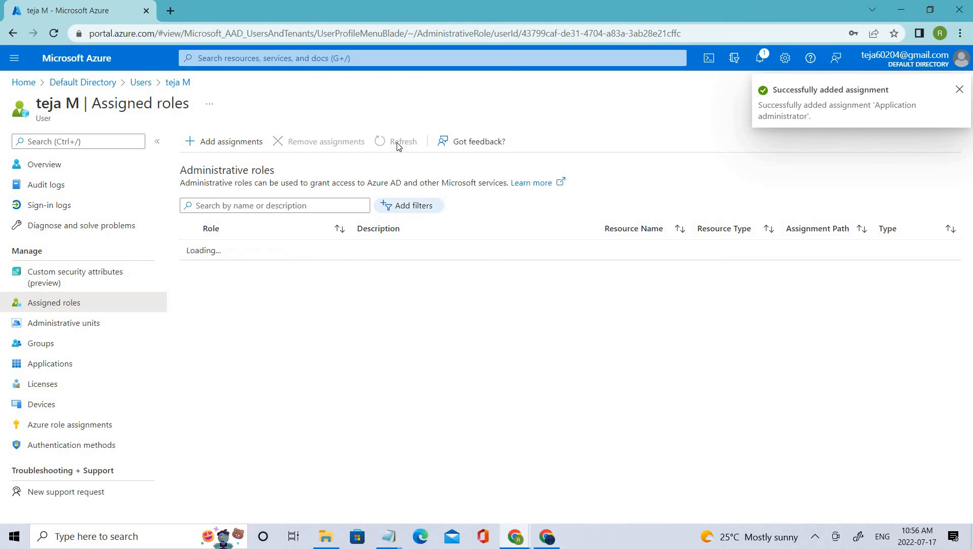
left_click(73, 164)
Bring the incognito window back as a smaller window over the admin portal and reload the Azure AD Gallery page
key("alt+Tab")
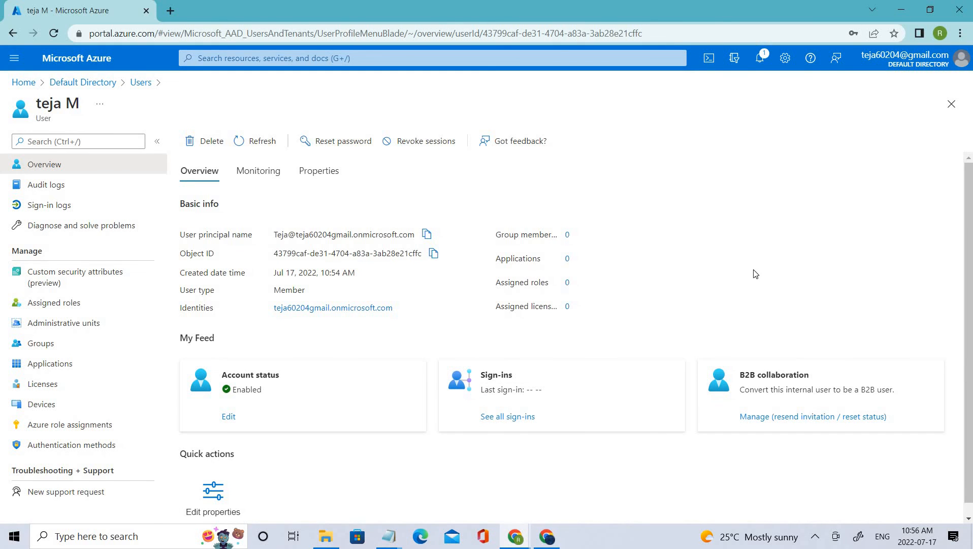
key("alt+Tab")
left_click_drag(276, 9, 367, 28)
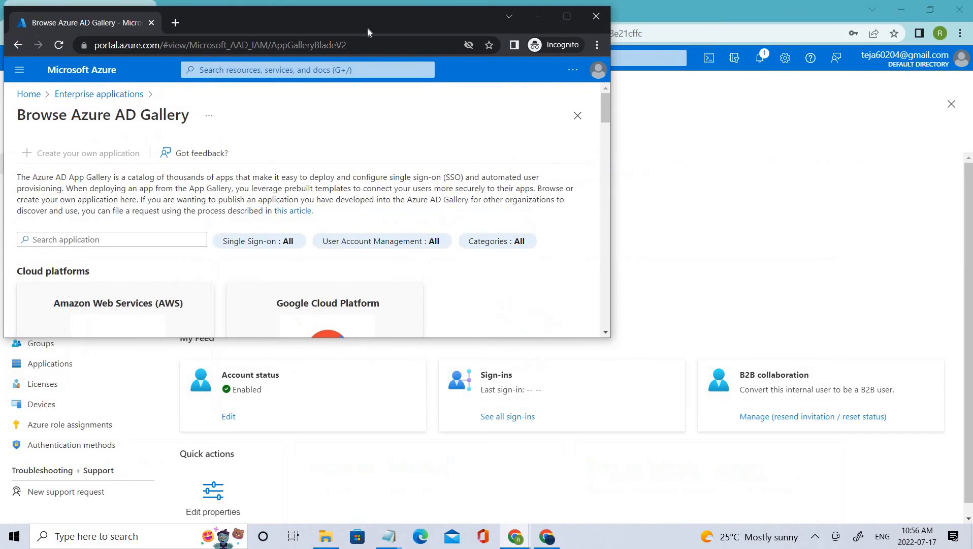
left_click(538, 15)
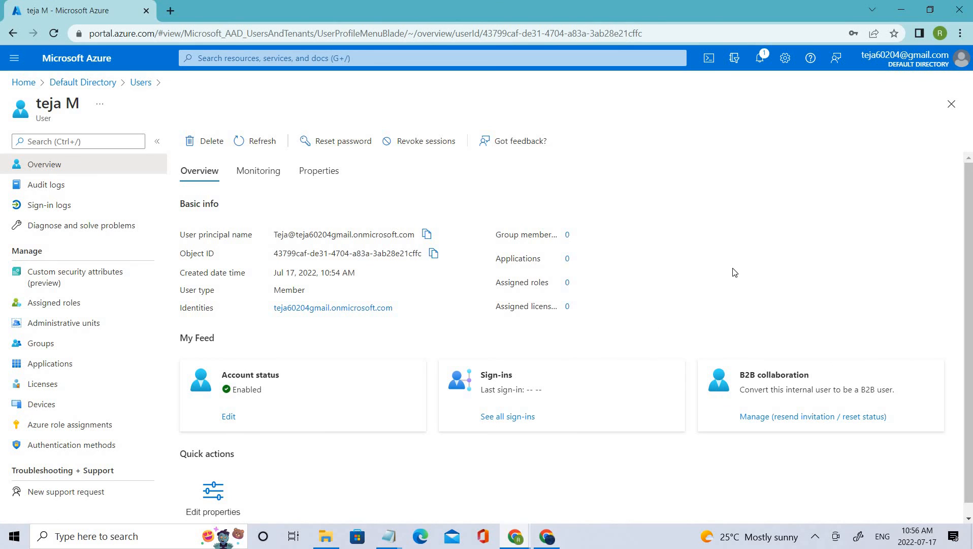
key("alt+Tab")
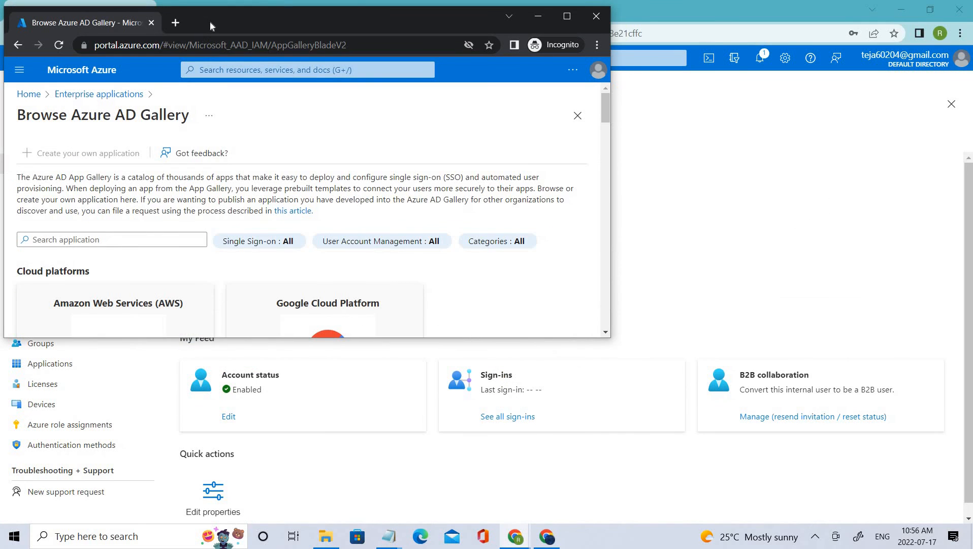
left_click_drag(409, 19, 524, 130)
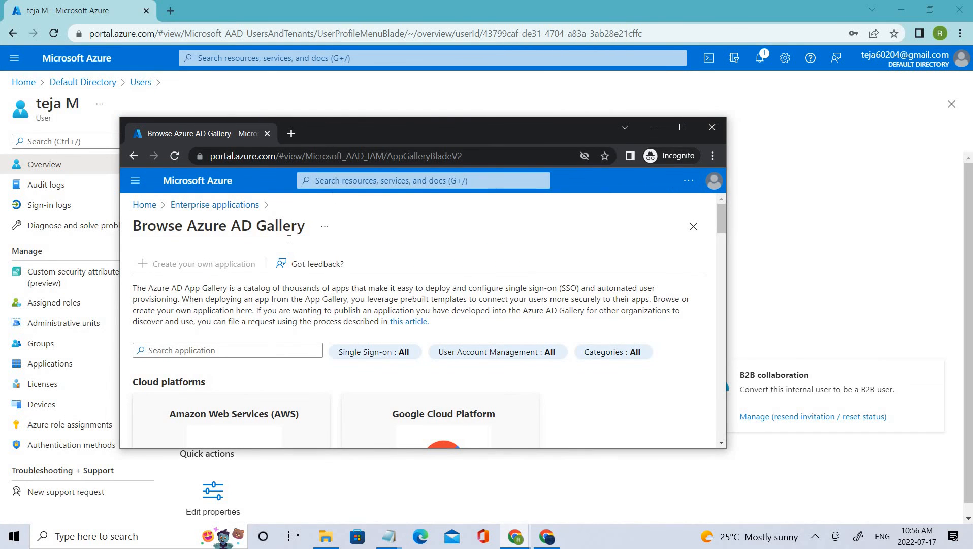
scroll(178, 276, "down", 1)
scroll(152, 262, "up", 1)
left_click(176, 156)
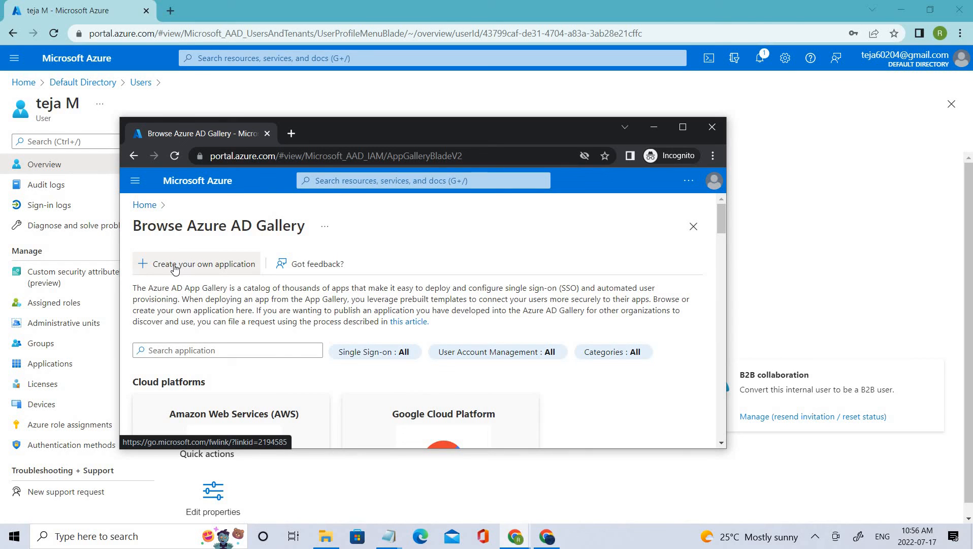
View the form for creating your own application in the Azure AD Gallery and close the incognito window
left_click(176, 268)
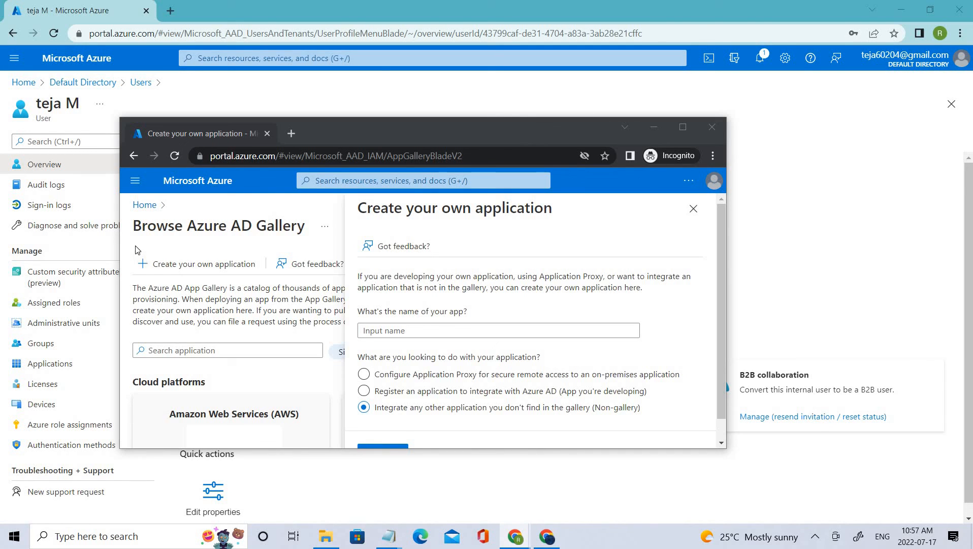
left_click(187, 267)
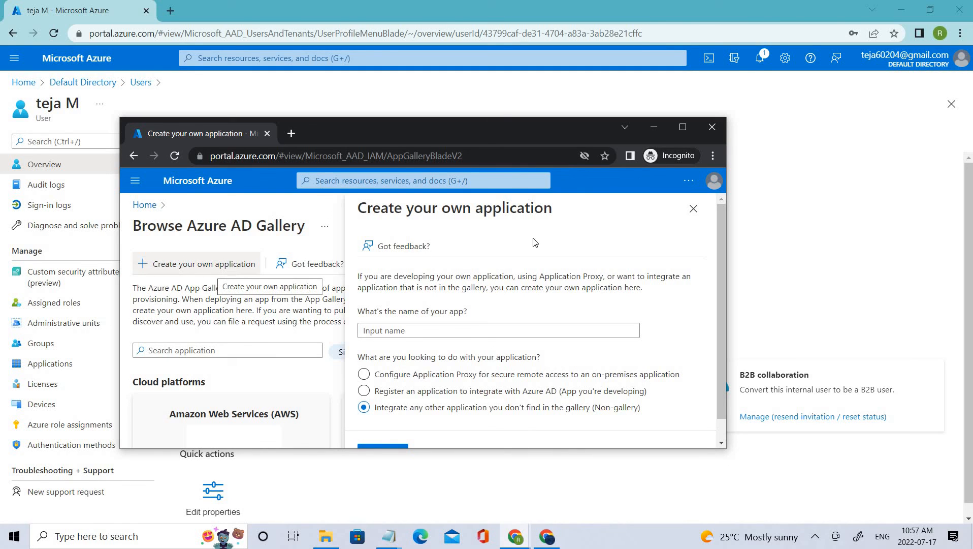
left_click(694, 210)
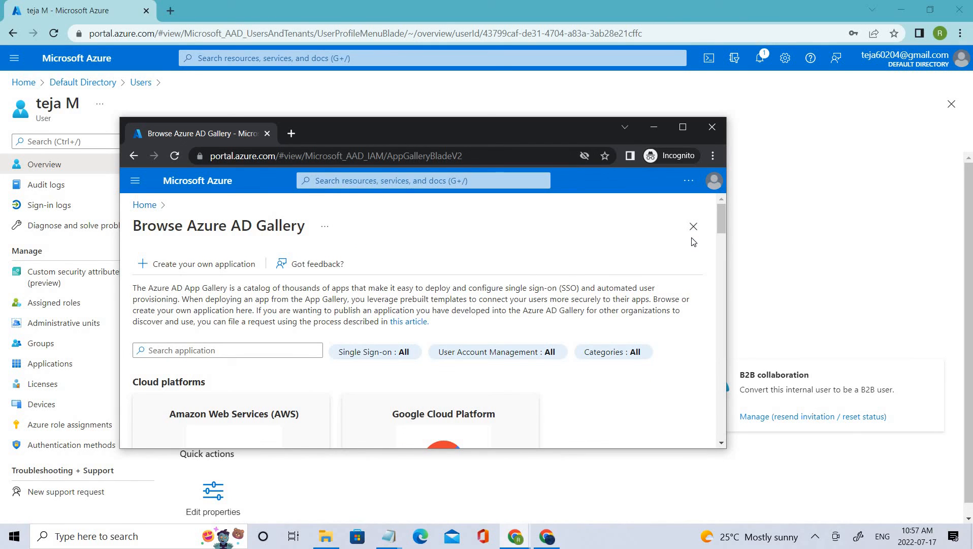
left_click(678, 128)
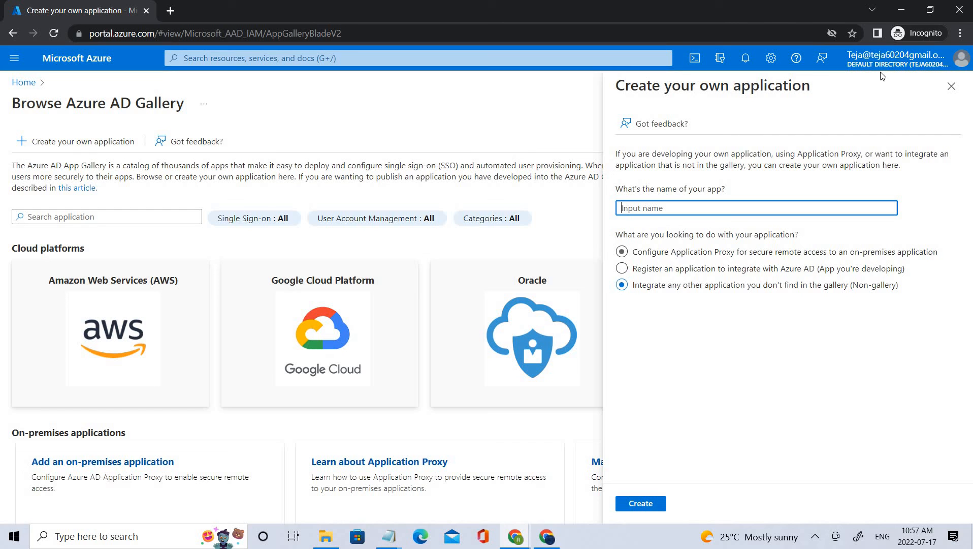
left_click(930, 10)
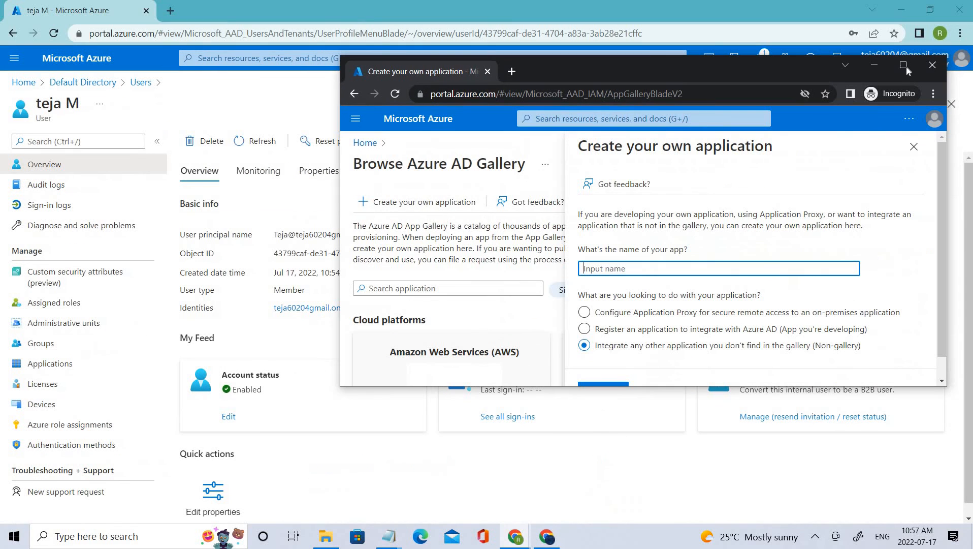
left_click(932, 65)
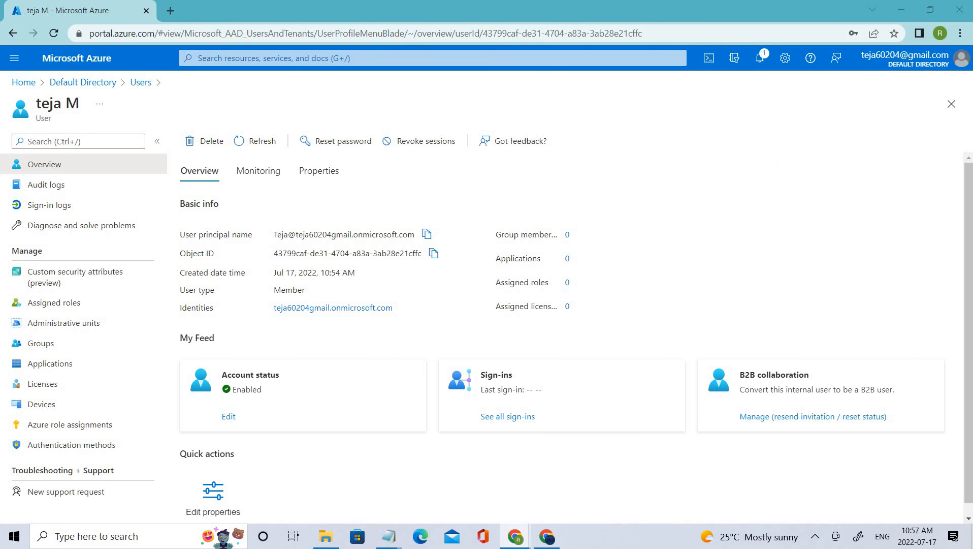
Remove the Application administrator assignment from the user's assigned roles, confirm the removal and refresh the list
left_click(80, 307)
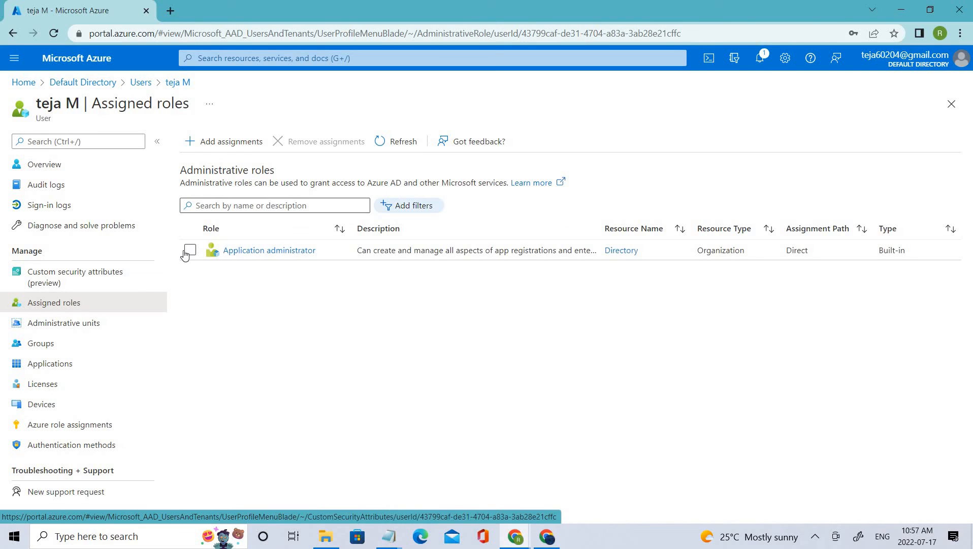
left_click(190, 250)
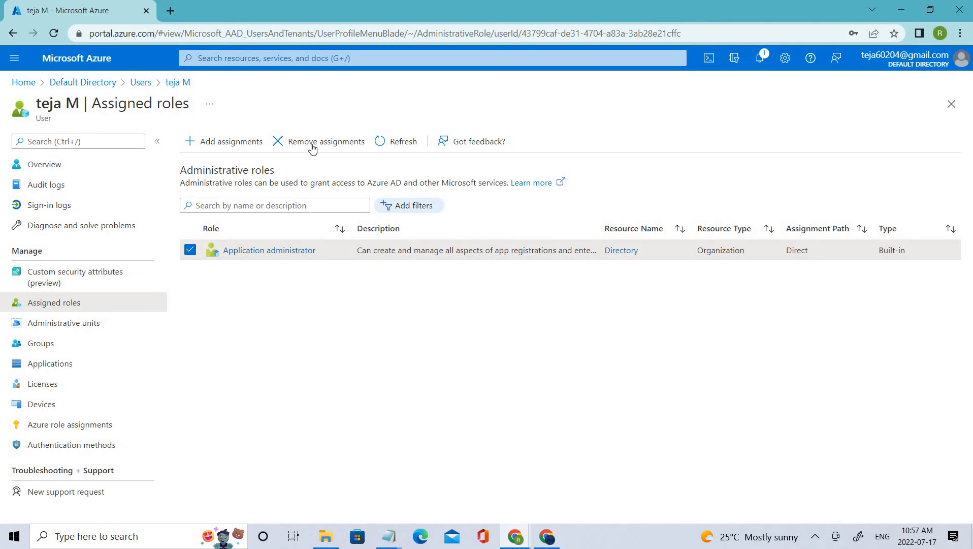
left_click(190, 251)
left_click(246, 257)
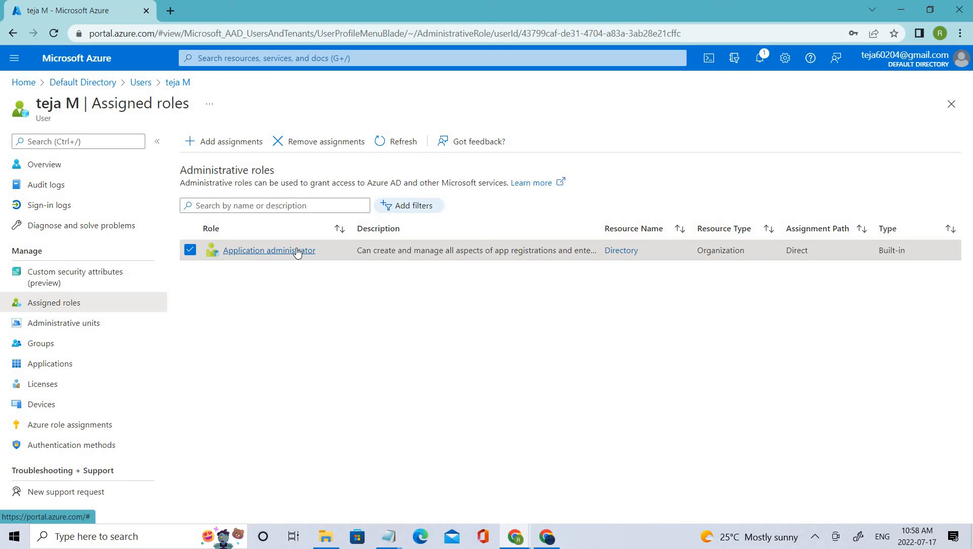
left_click(331, 141)
left_click(204, 191)
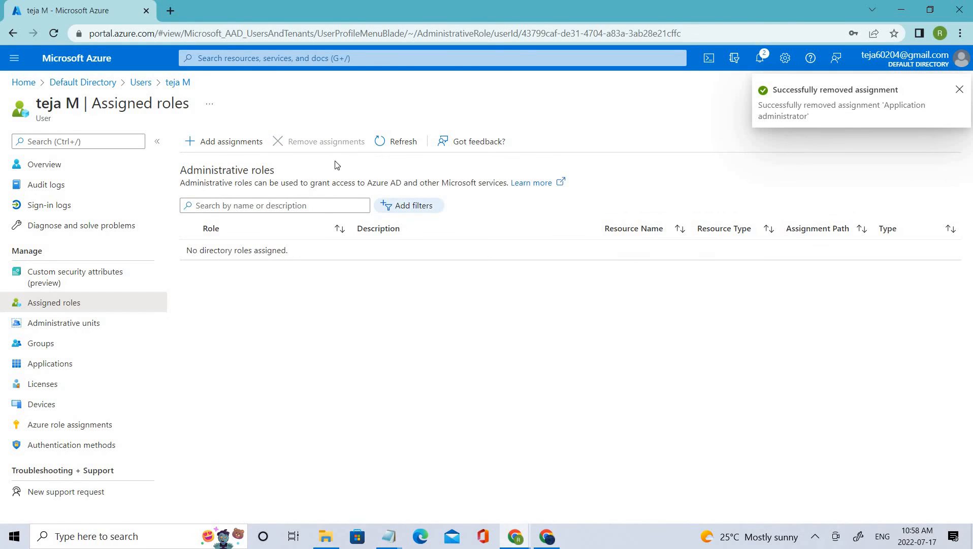
left_click(402, 142)
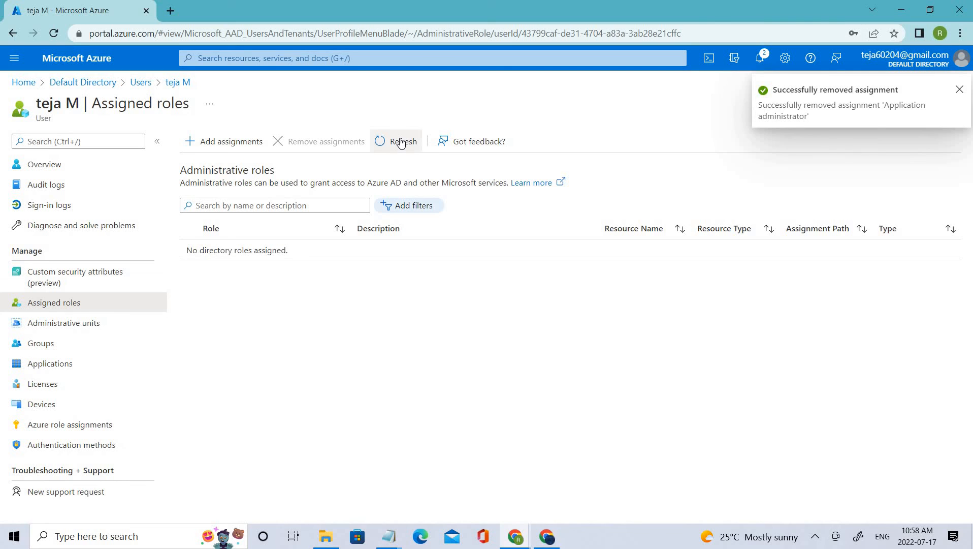